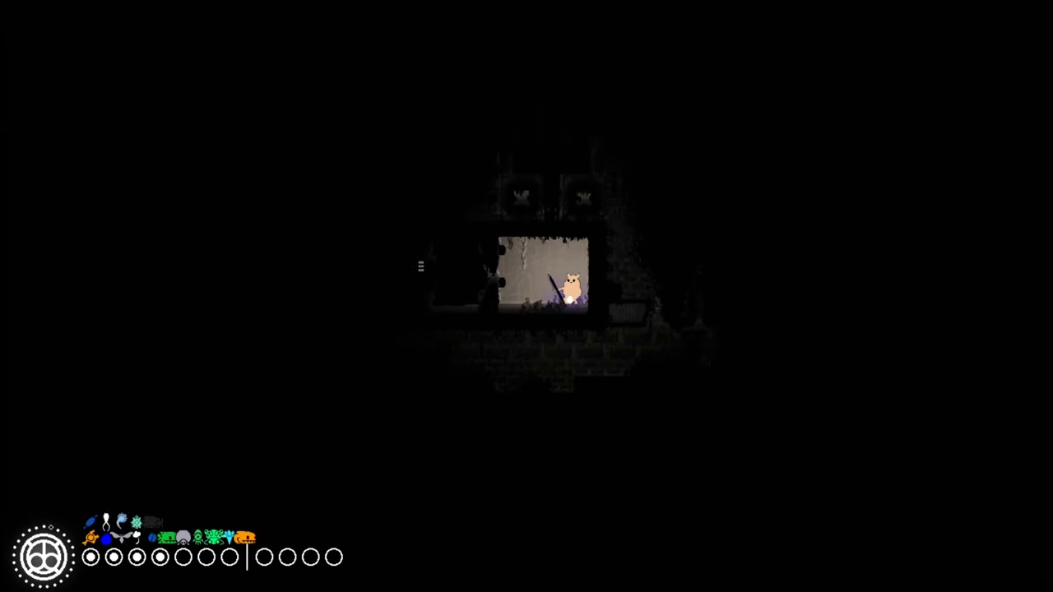
Step: Leave the shelter, crawl left through the tunnel and climb down the vertical shaft
key("Left")
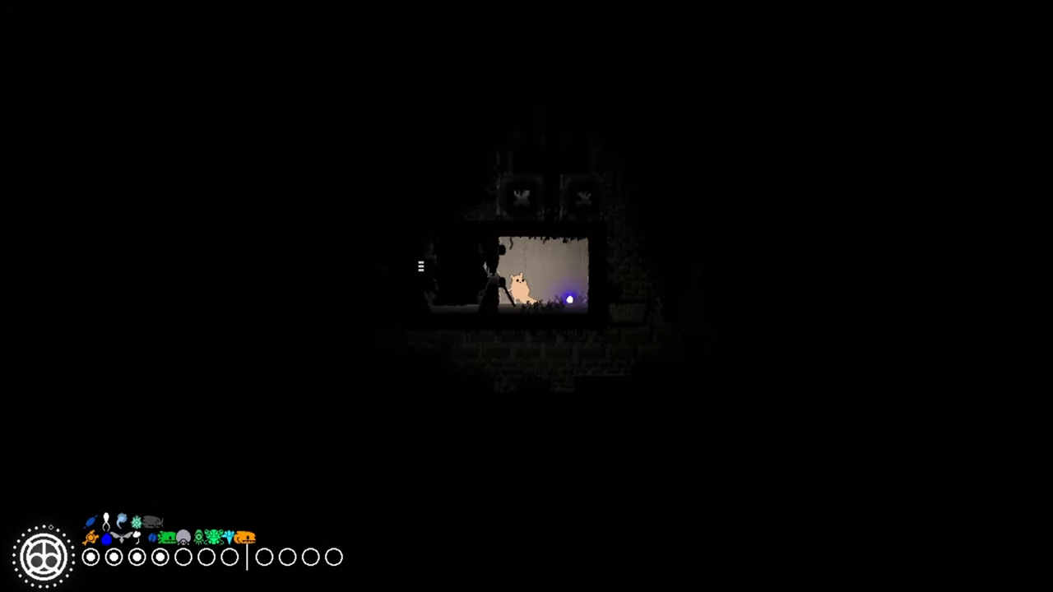
key("Right")
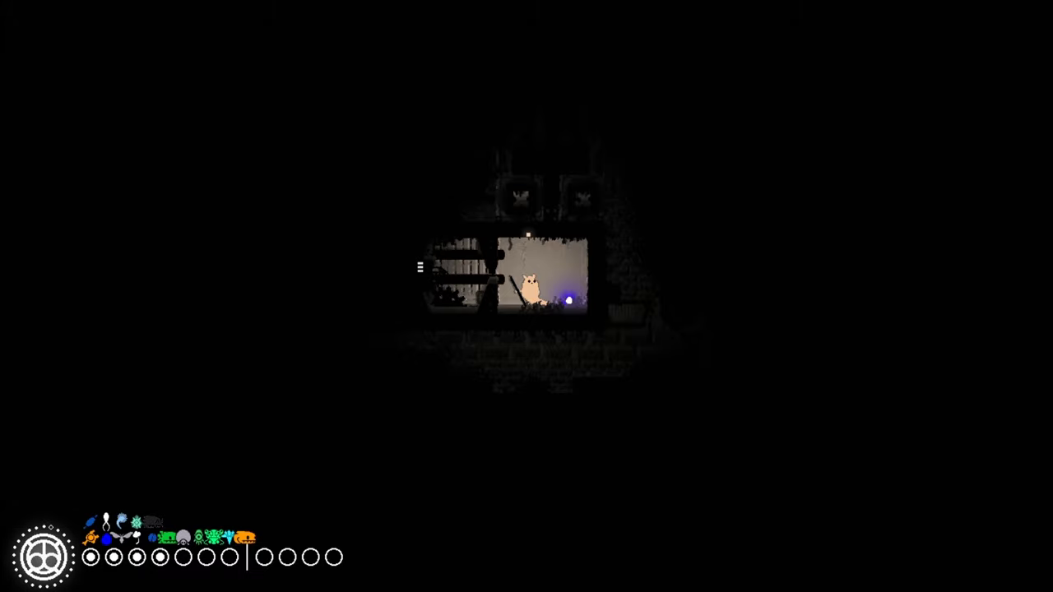
key("Left")
key("Up")
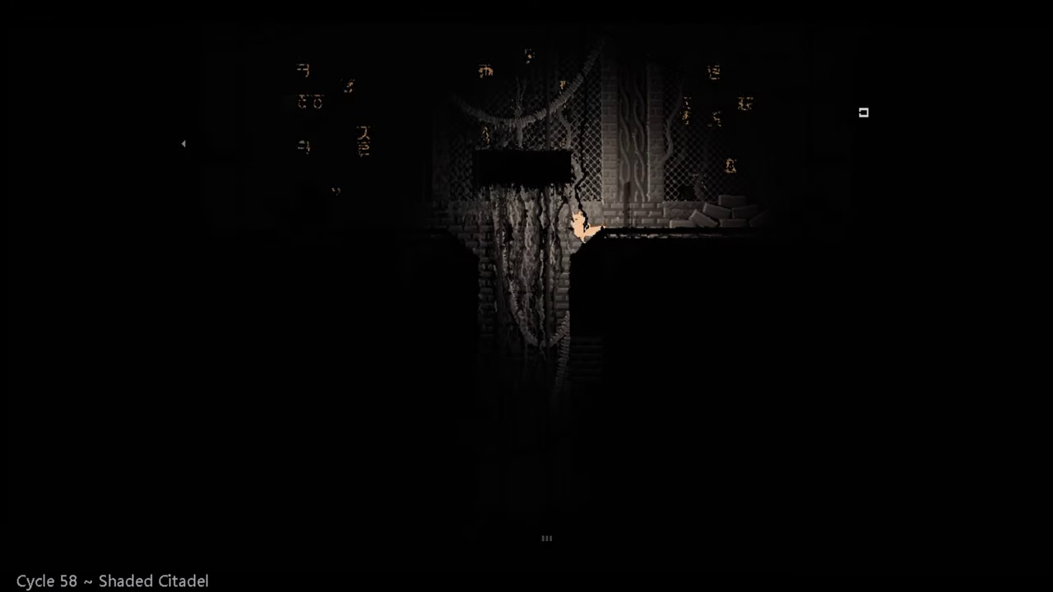
key("Down")
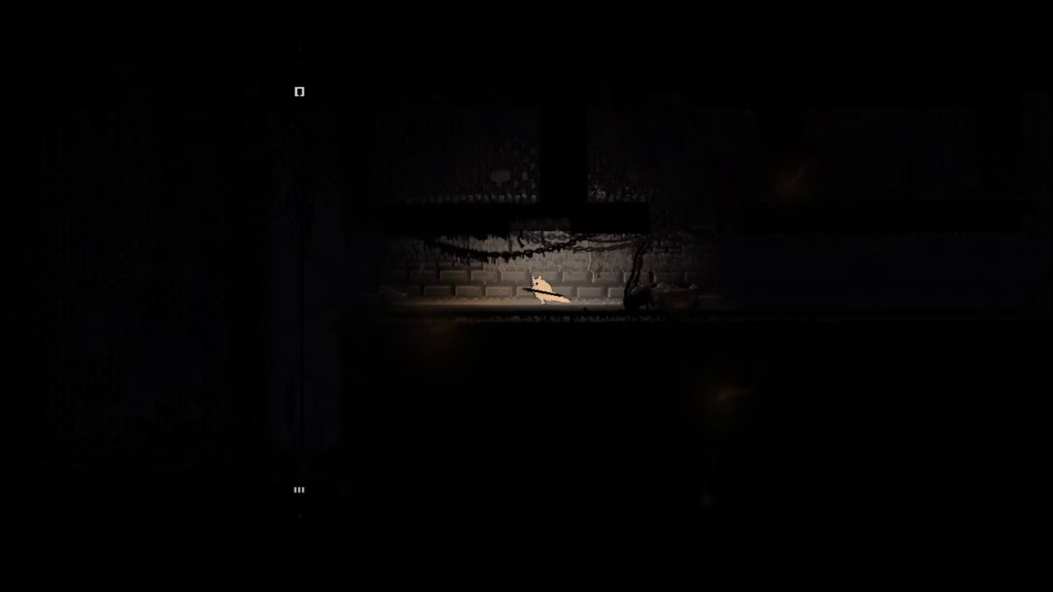
Step: Check the region map, then walk right across the hall and turn back with the spear
key("Tab")
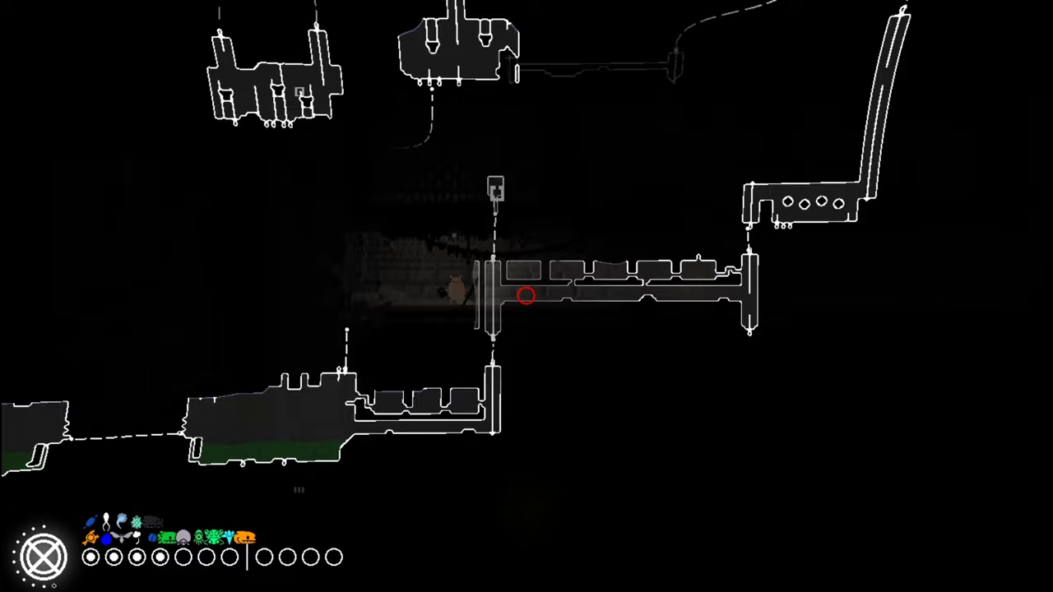
key("Left")
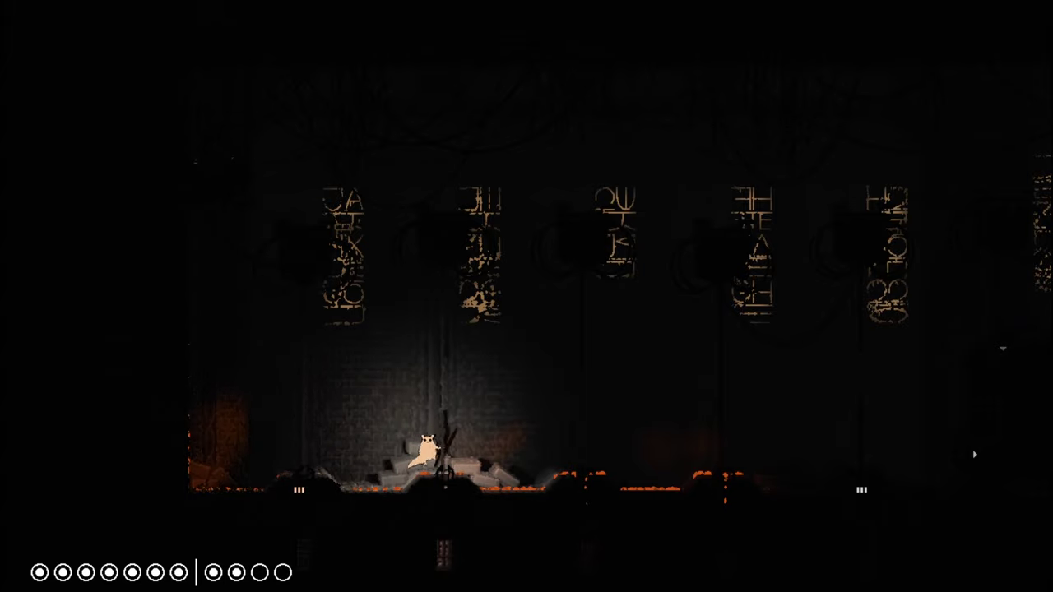
key("Right")
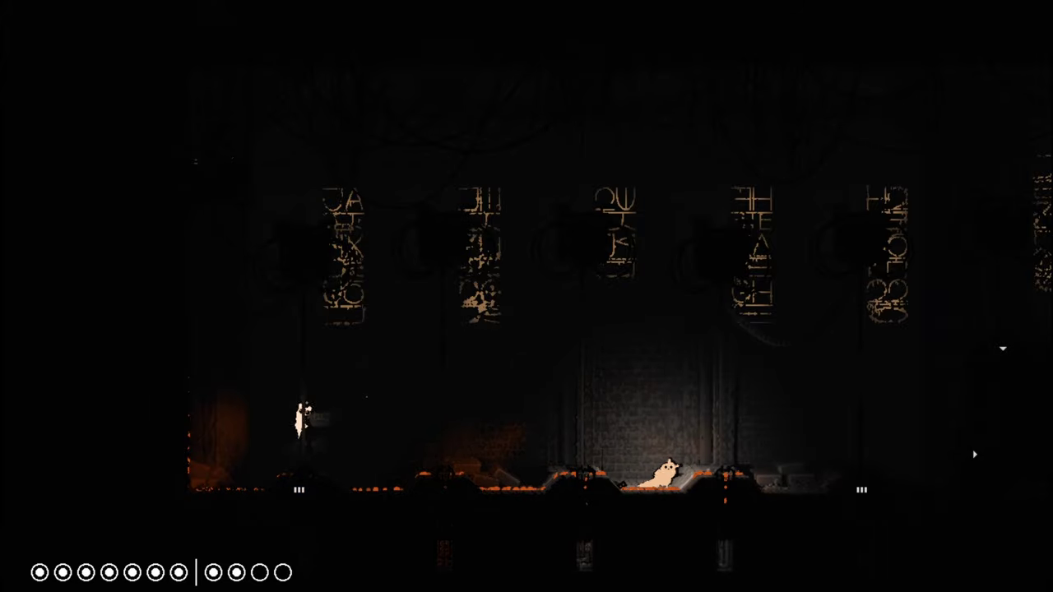
key("Left")
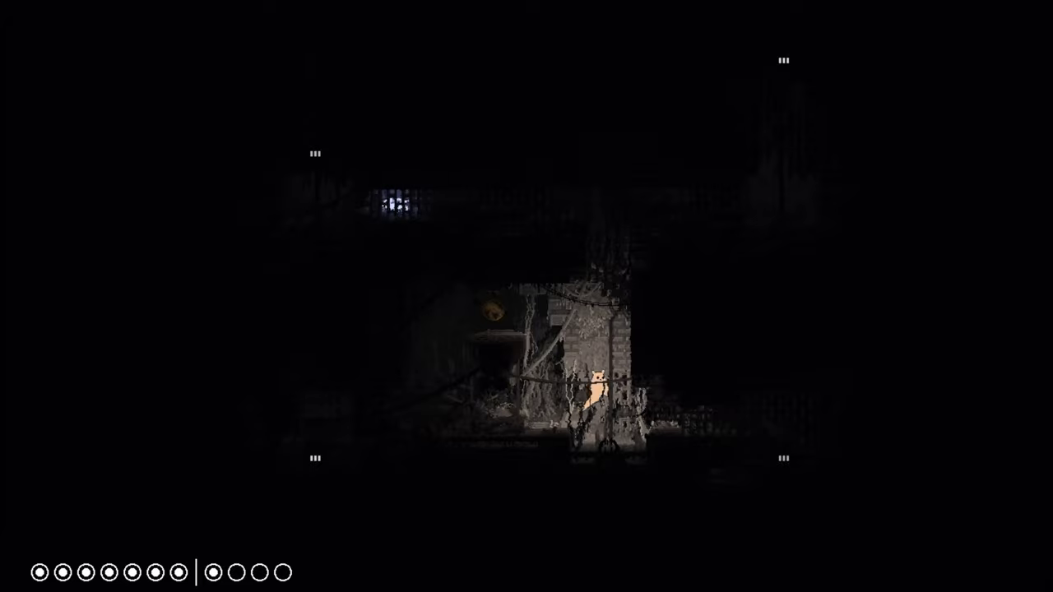
Step: Climb the pole to the upper level, then drop from the gate ledge to the lower floor
key("Up")
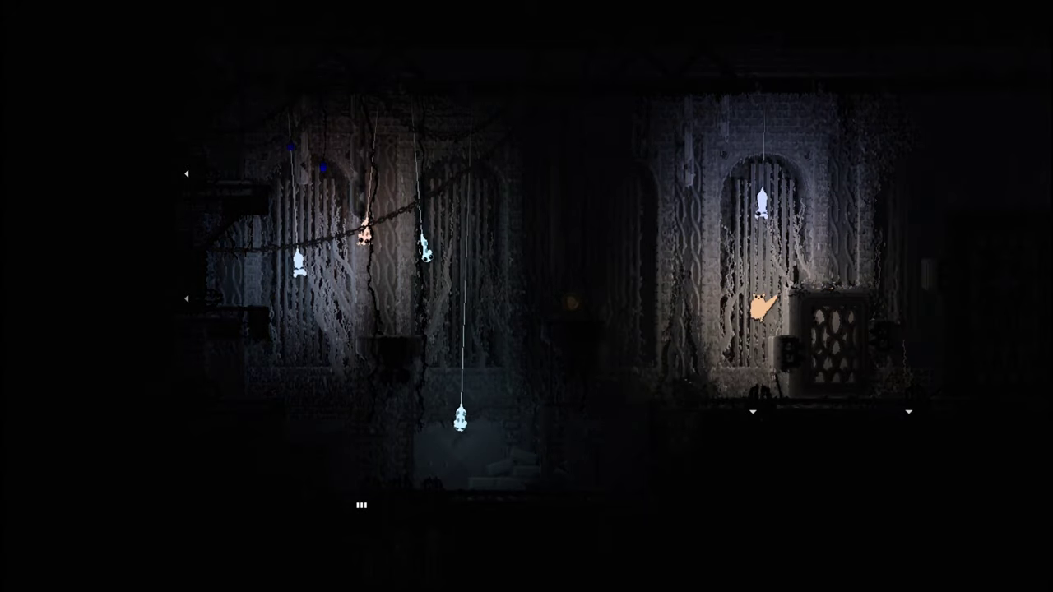
key("Down")
key("Left")
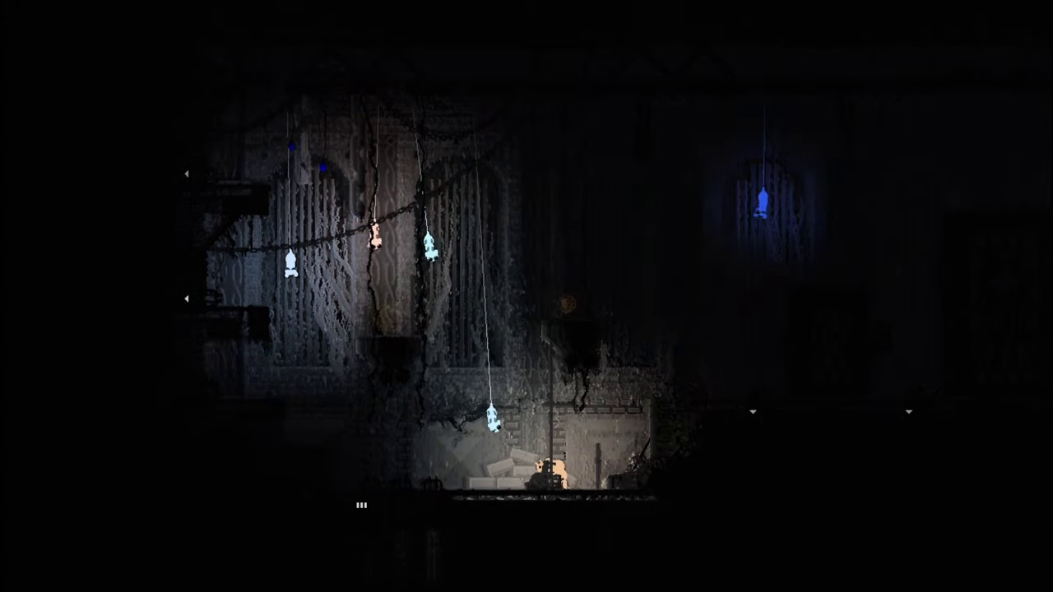
key("Down")
Step: Run left, jump onto the left ledge, then drop back down to the floor
key("Left")
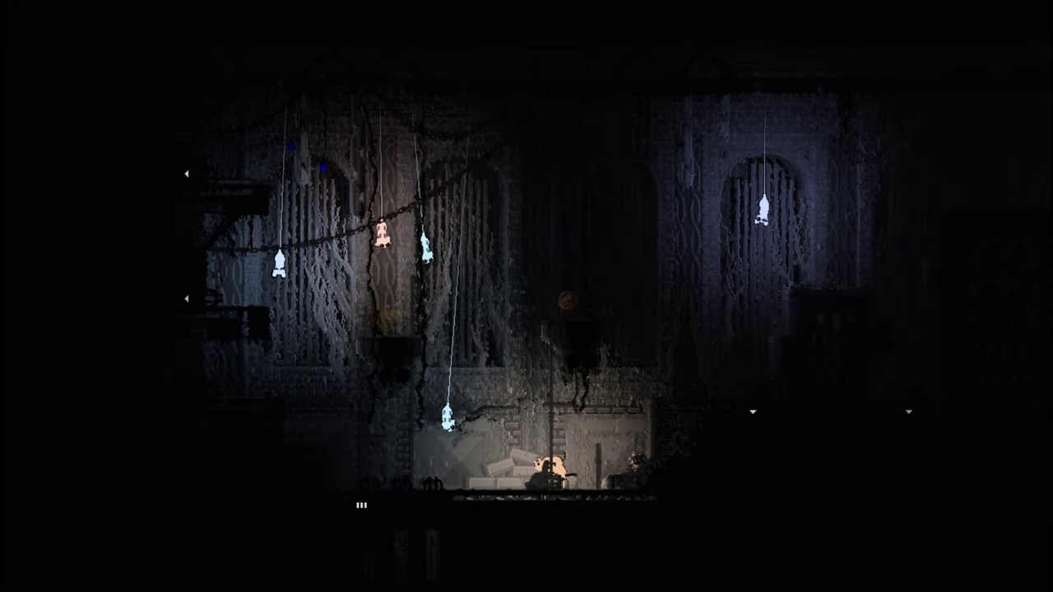
key("Left")
key("Left")
key("Up")
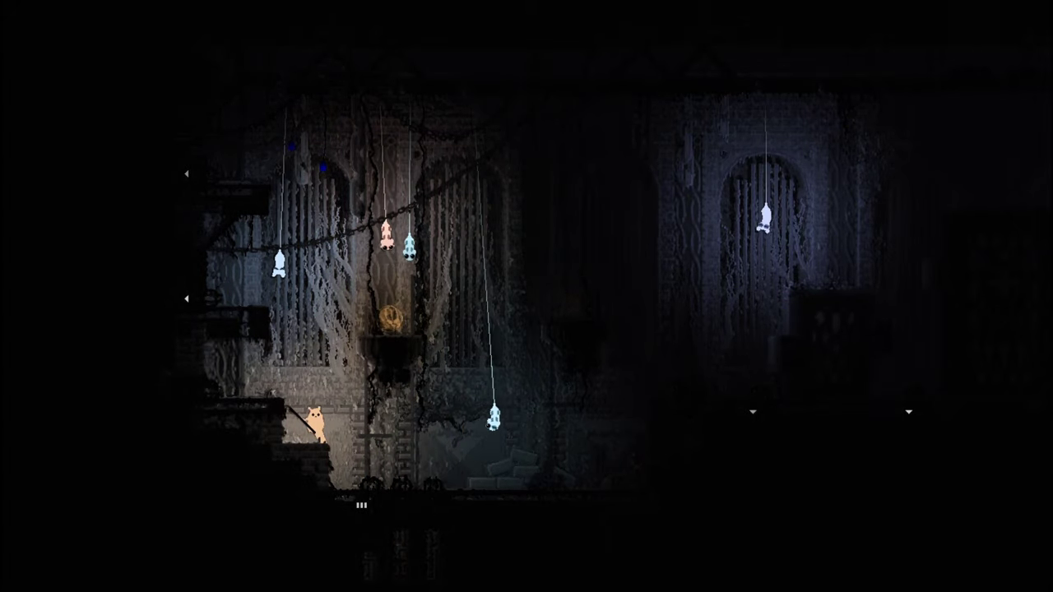
key("Down")
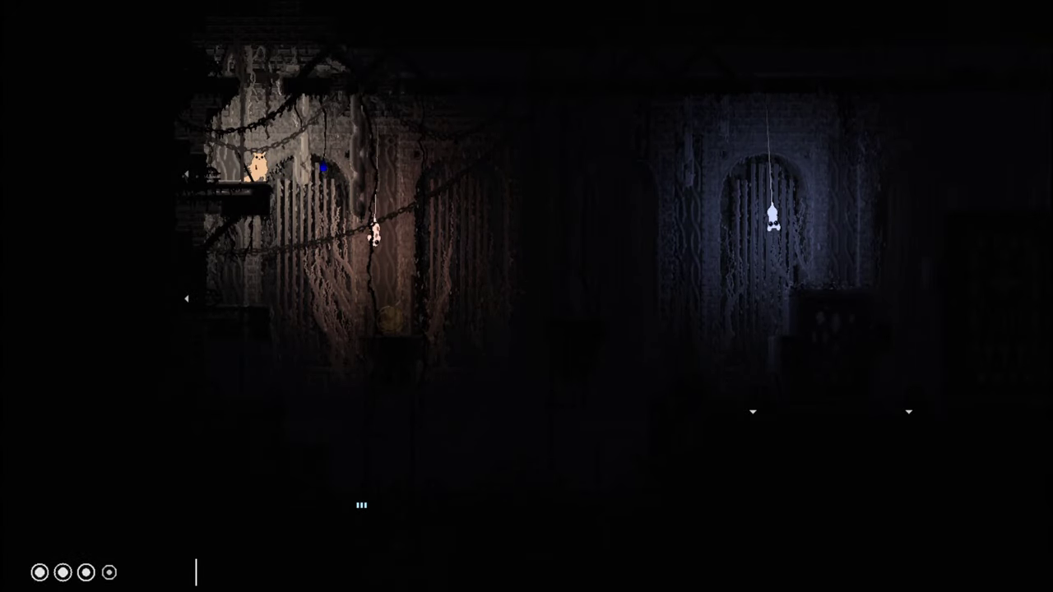
key("Down")
key("Right")
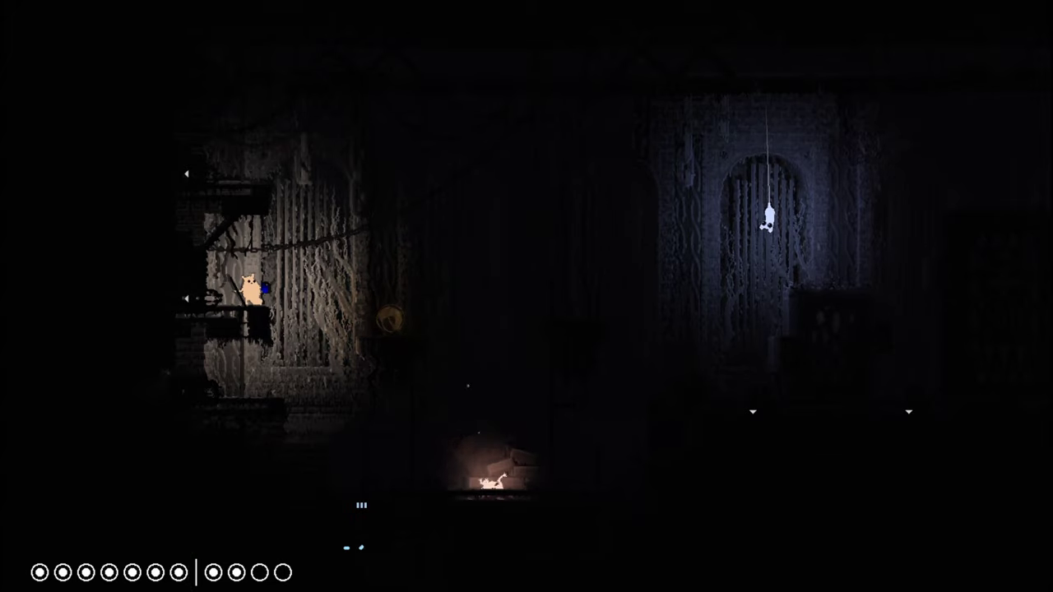
key("Down")
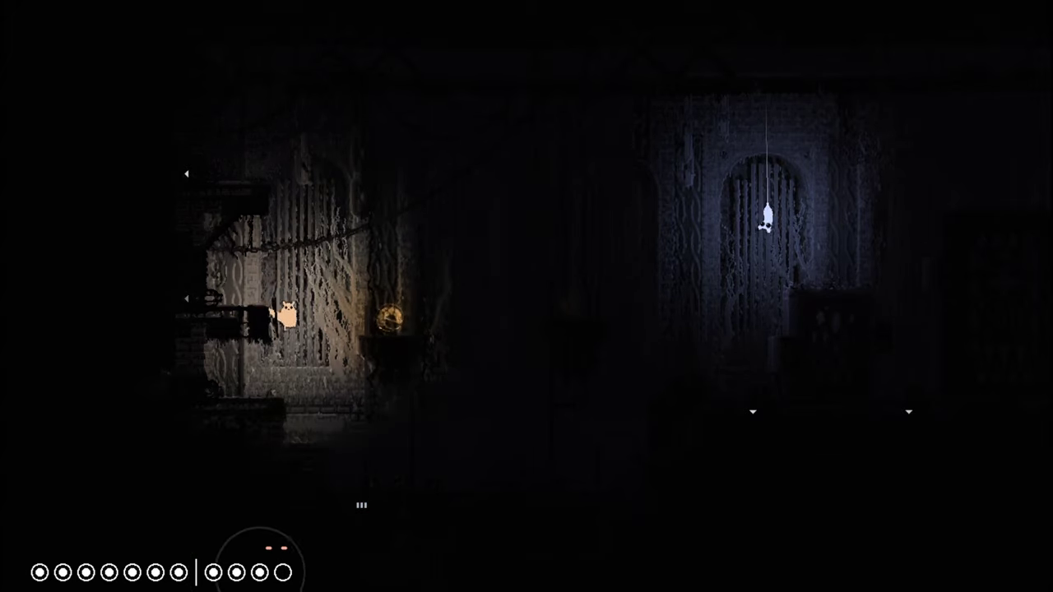
key("Right")
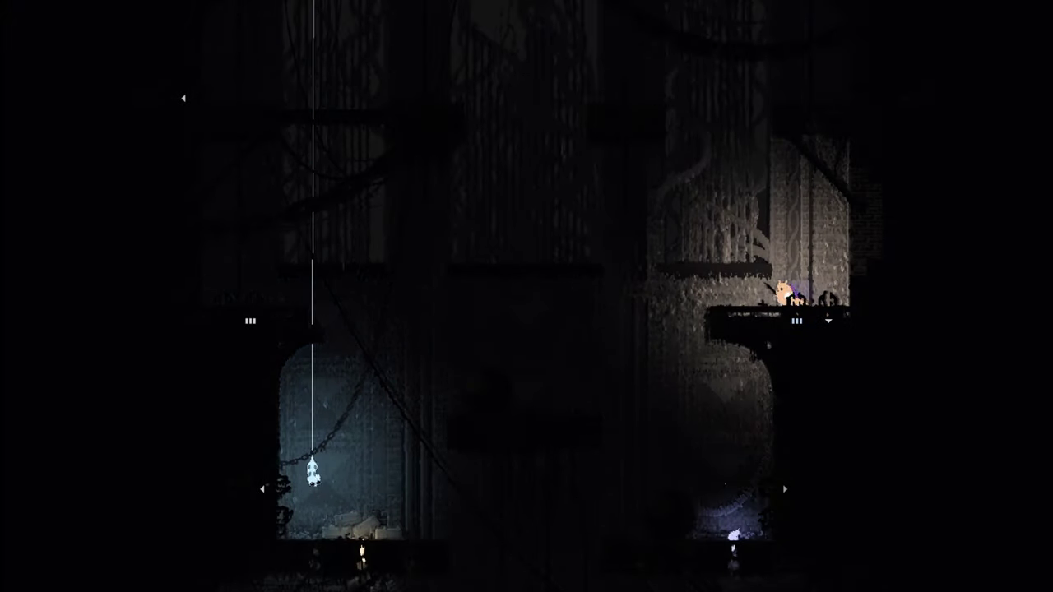
Step: Check the region map, then leap from the pillar past the tower and cross the bridge
key("space")
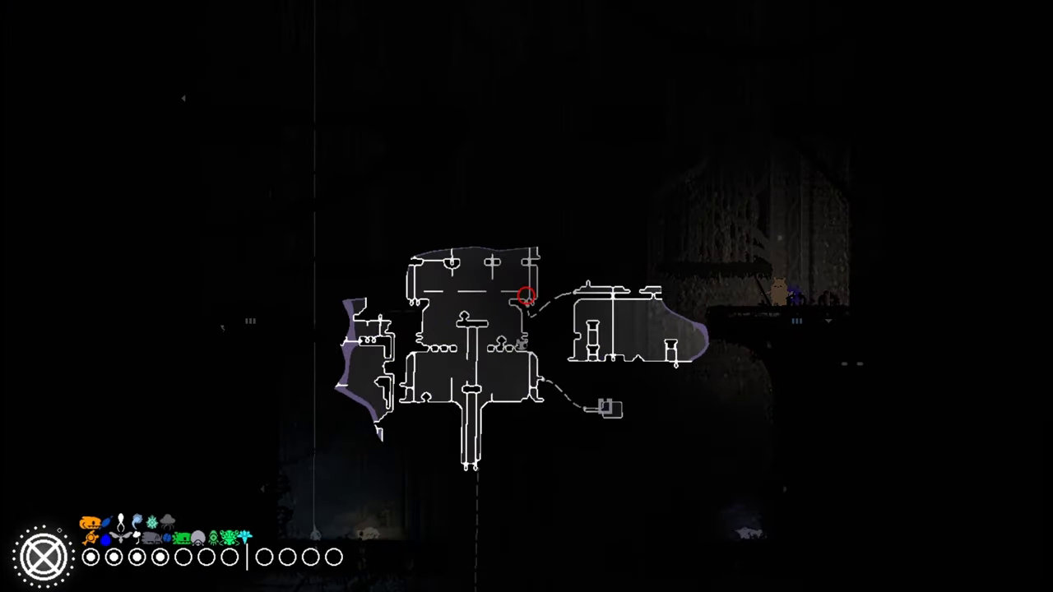
key("Right")
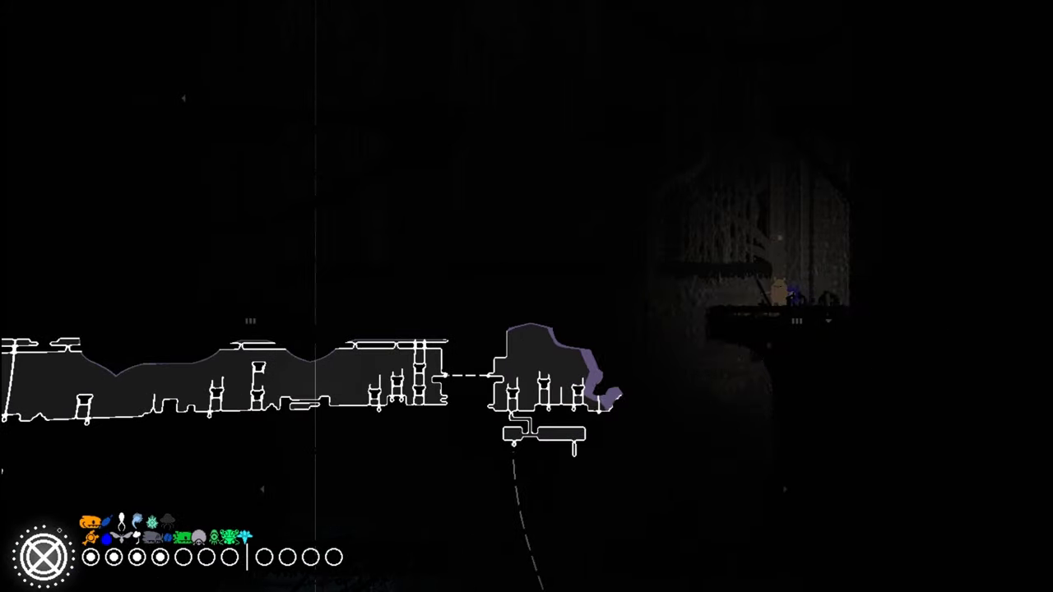
key("space")
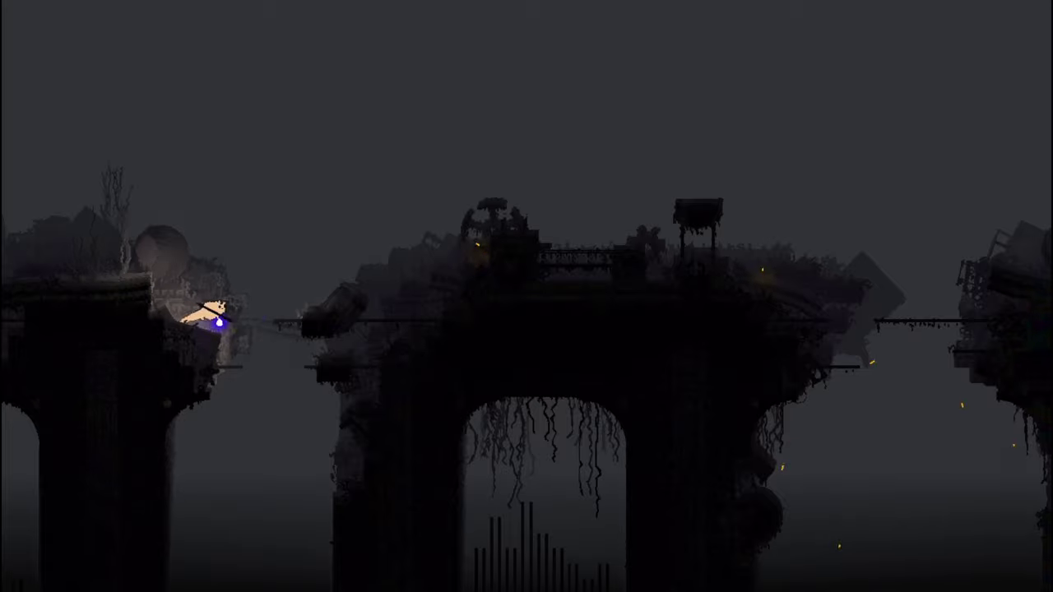
key("Right")
key("Right")
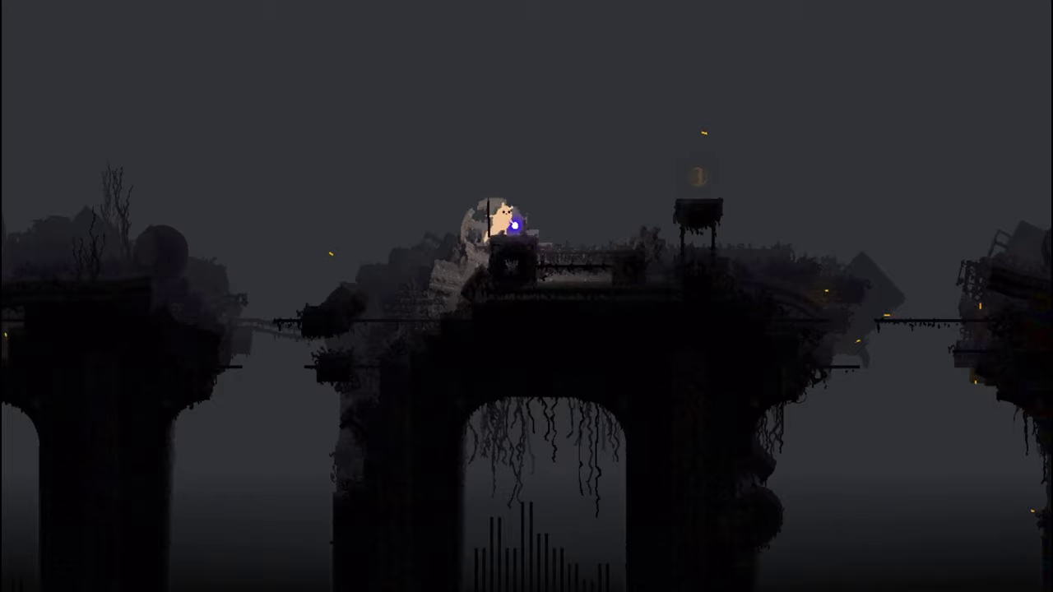
key("Right")
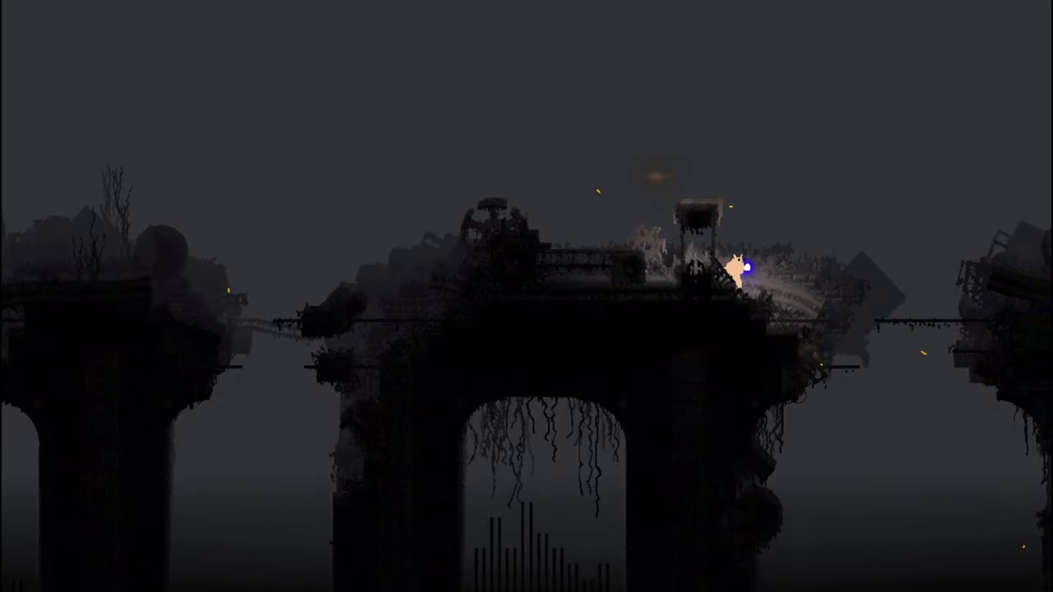
key("Right")
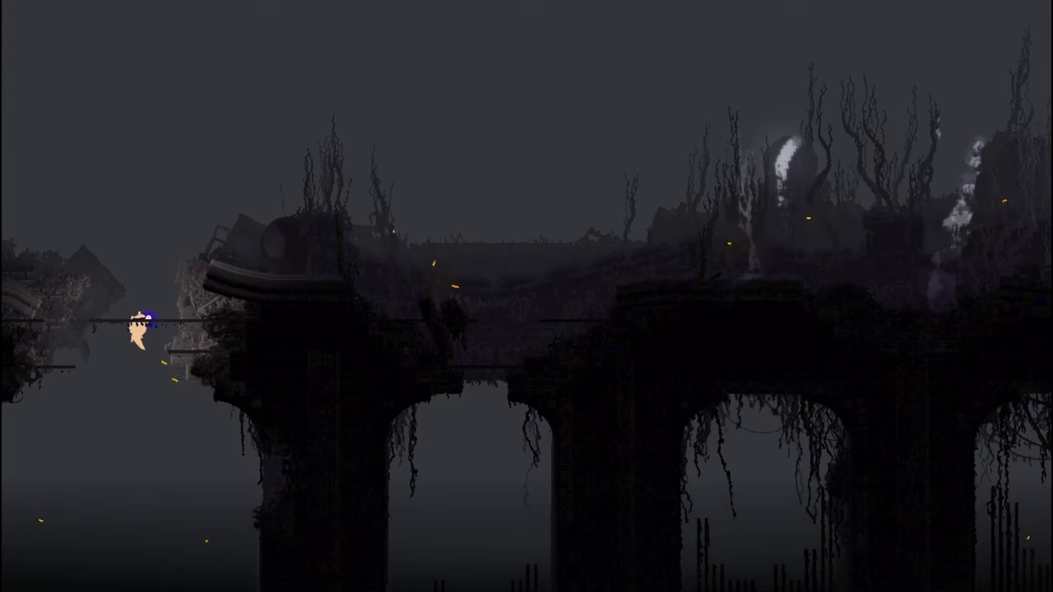
key("Right")
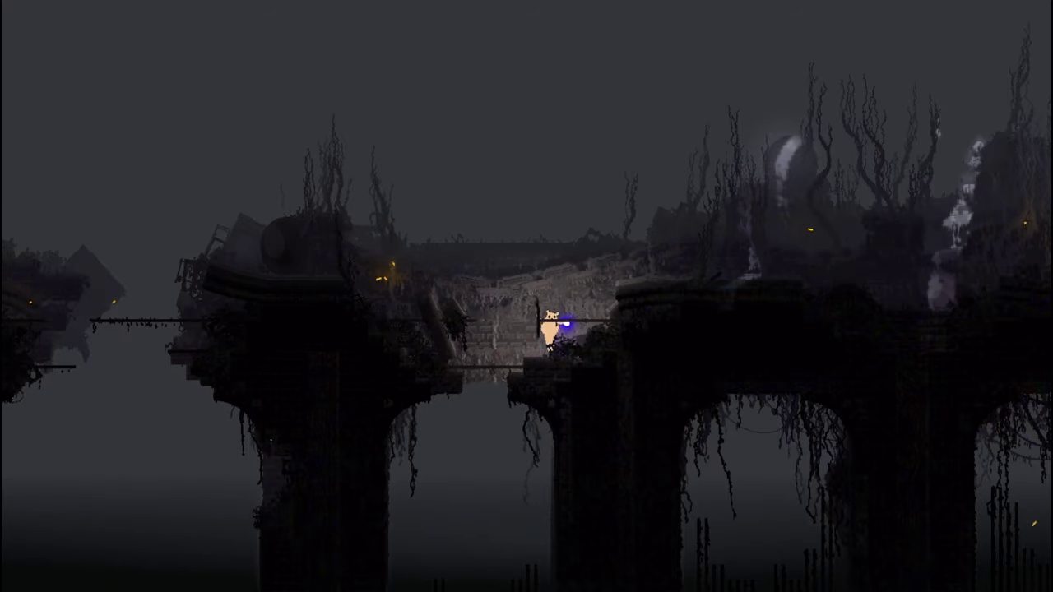
Step: Jump the gap to the far pillar and push right through debris toward the brick tower
key("Right")
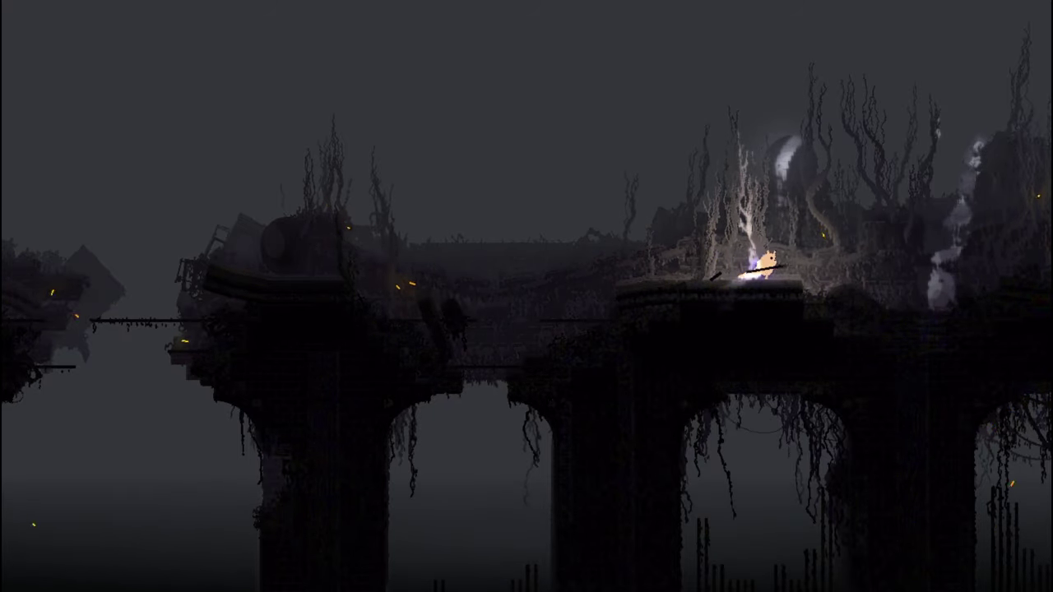
key("Right")
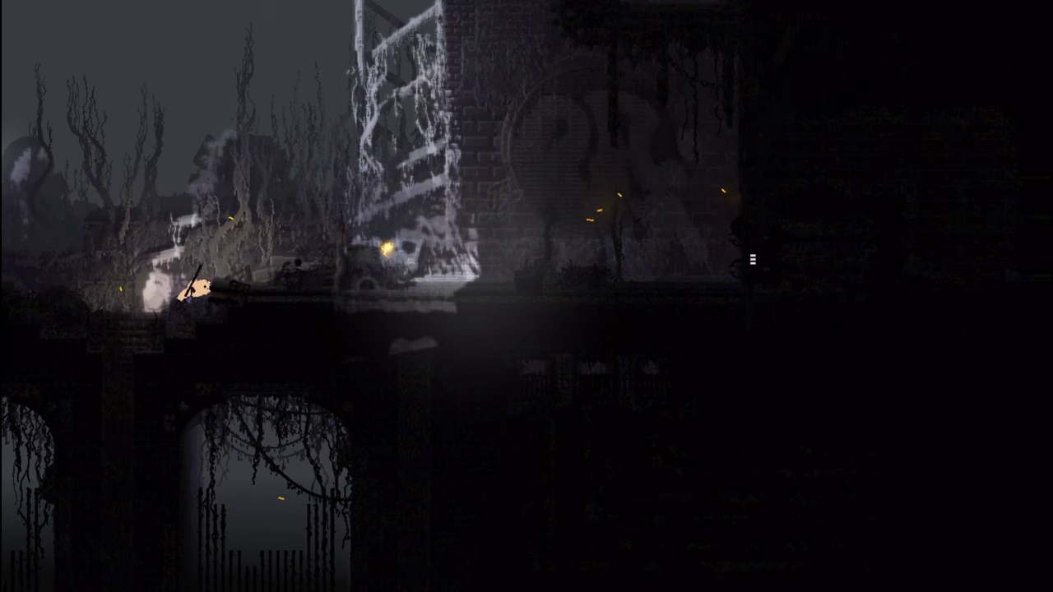
key("Right")
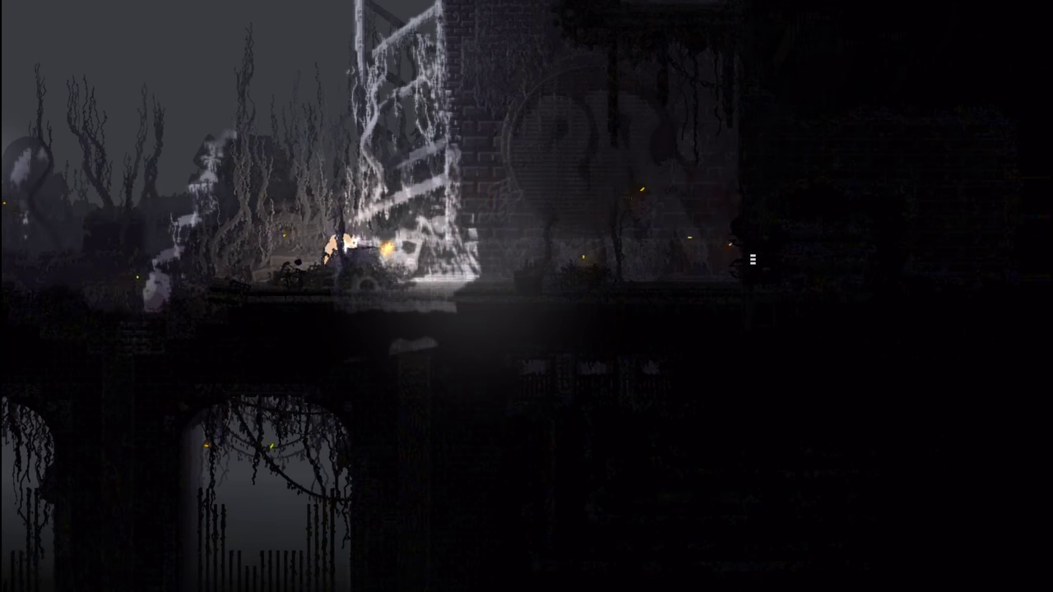
key("Right")
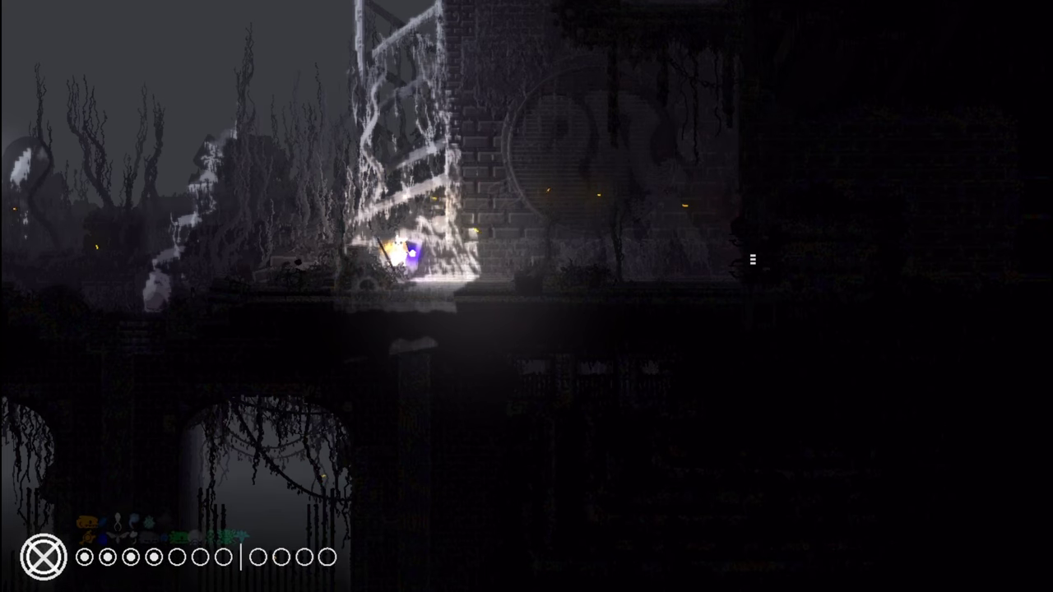
key("Right")
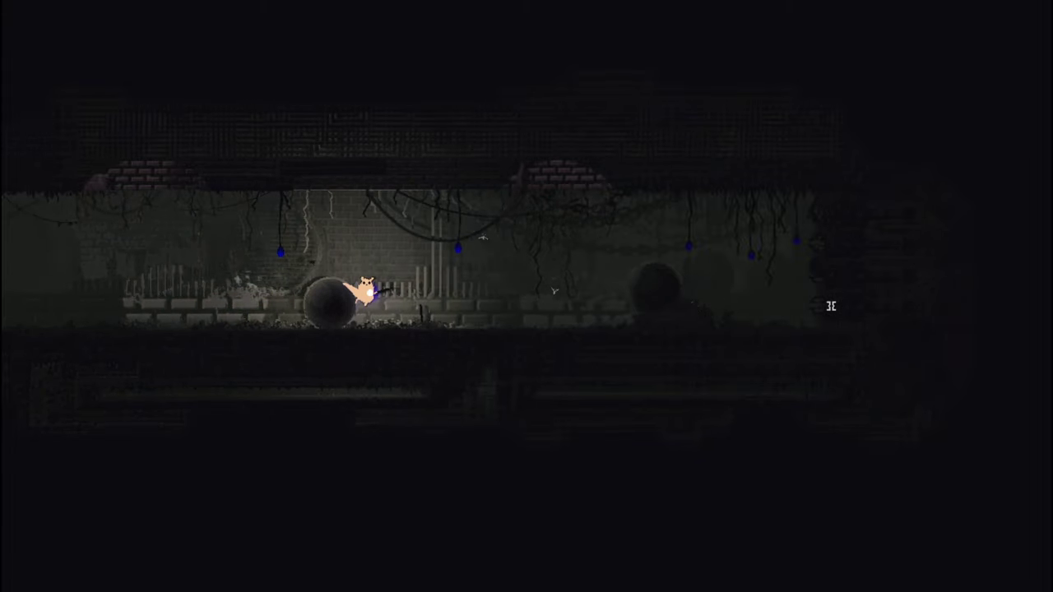
Step: Climb over both boulders toward the corridor's right exit, then head back left
key("Right")
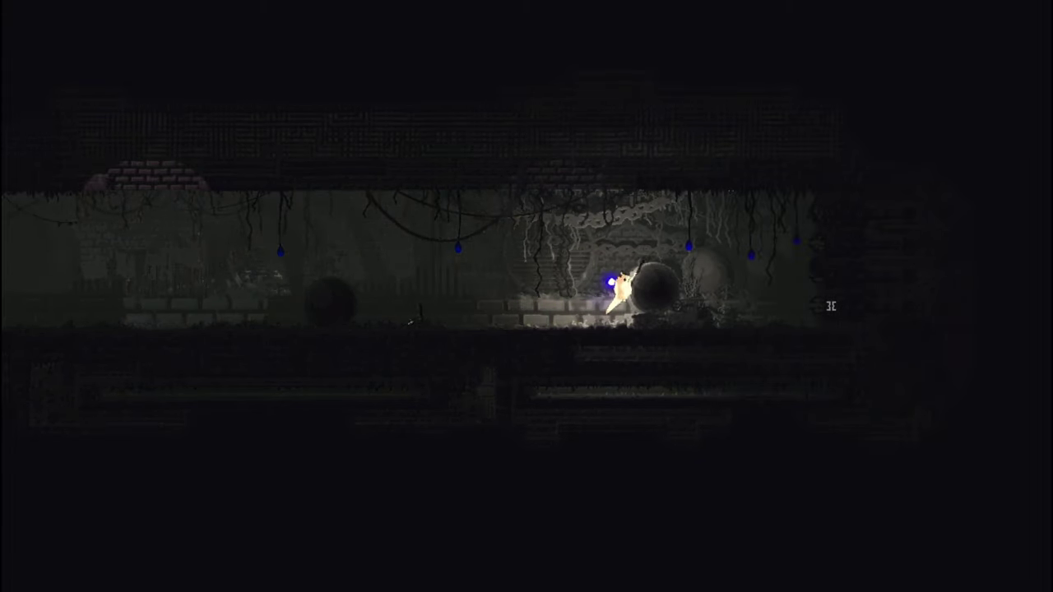
key("Right")
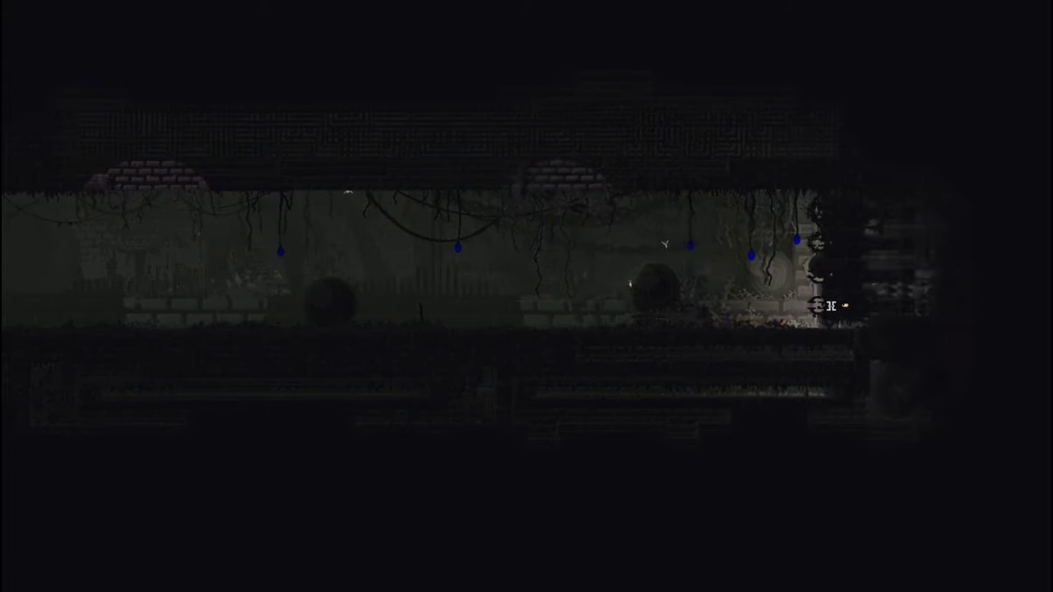
key("Right")
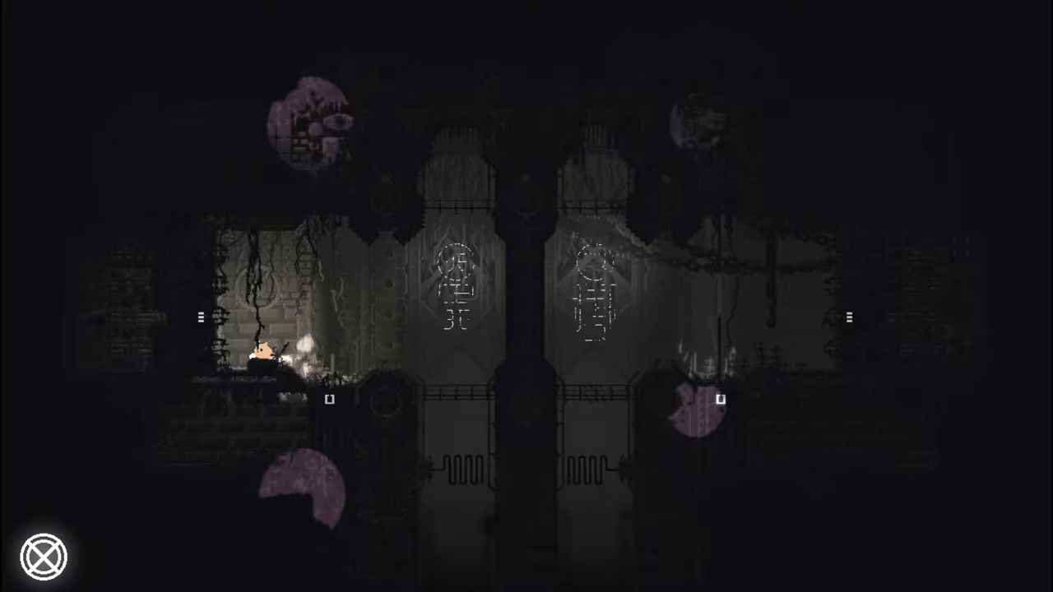
key("Left")
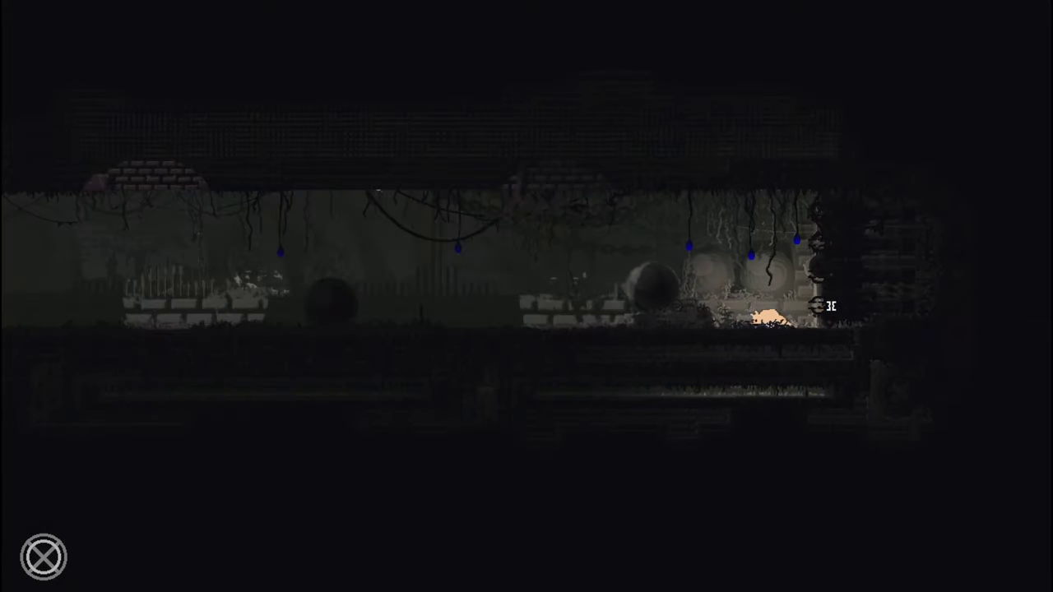
Step: Jump beside the right wall and leap left onto the left boulder
key("space")
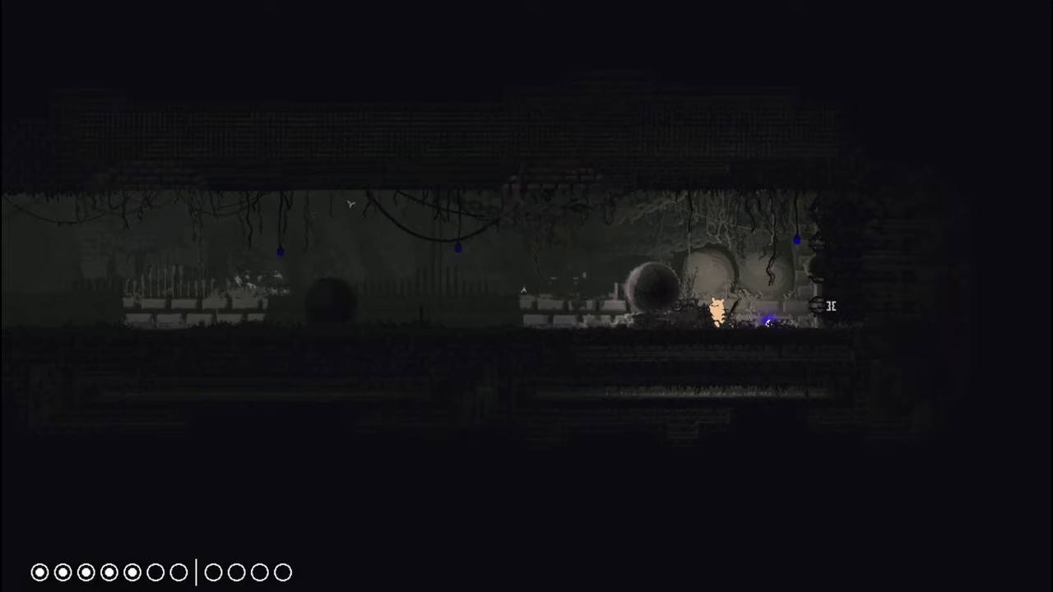
key("space")
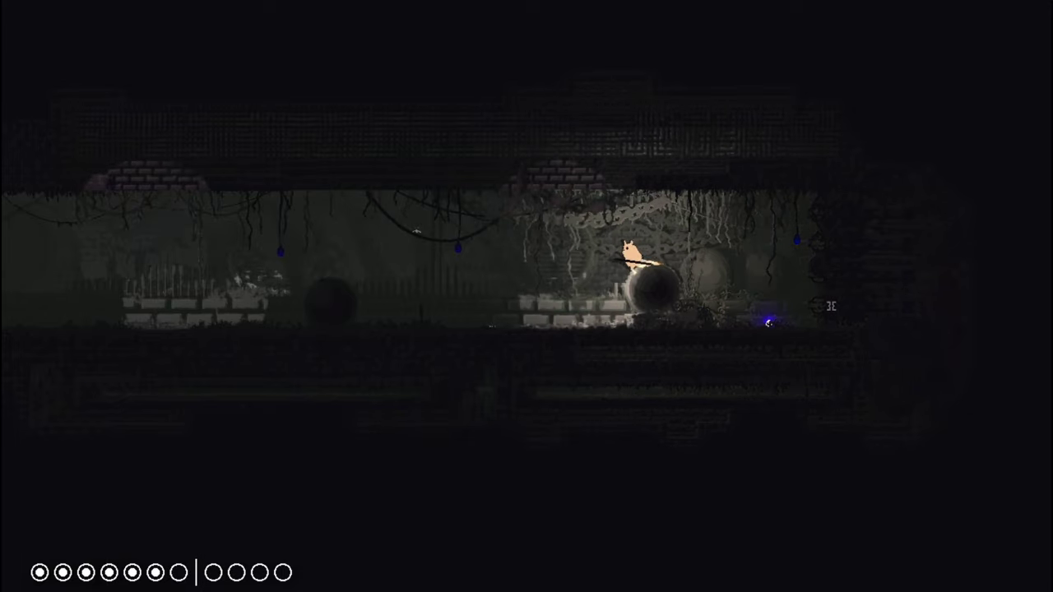
key("Left")
key("Left")
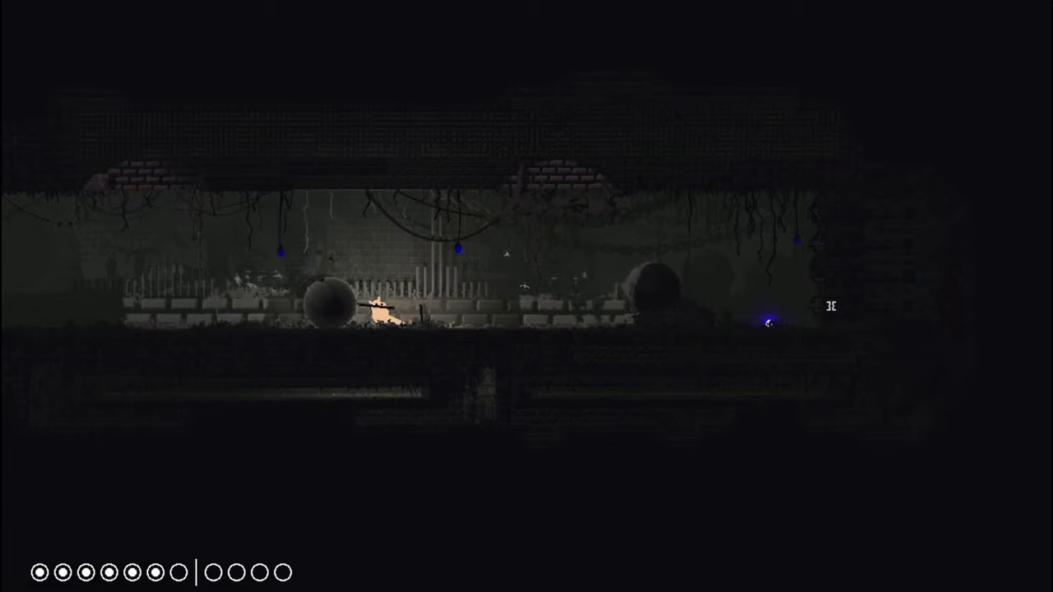
key("space")
key("Right")
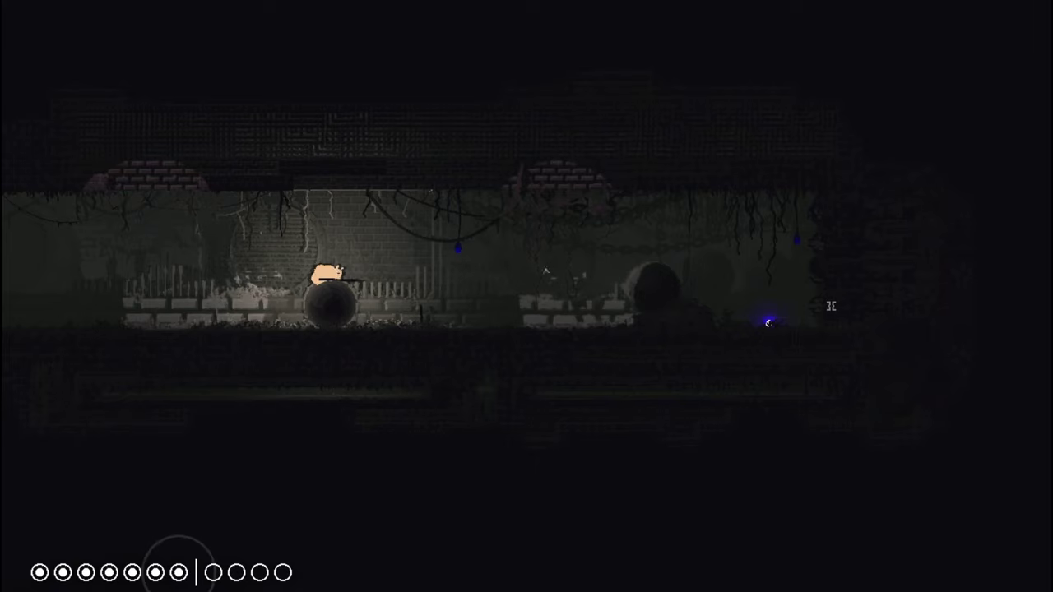
Step: Hop off the boulder, run back left, then run right across the corridor
key("space")
key("Right")
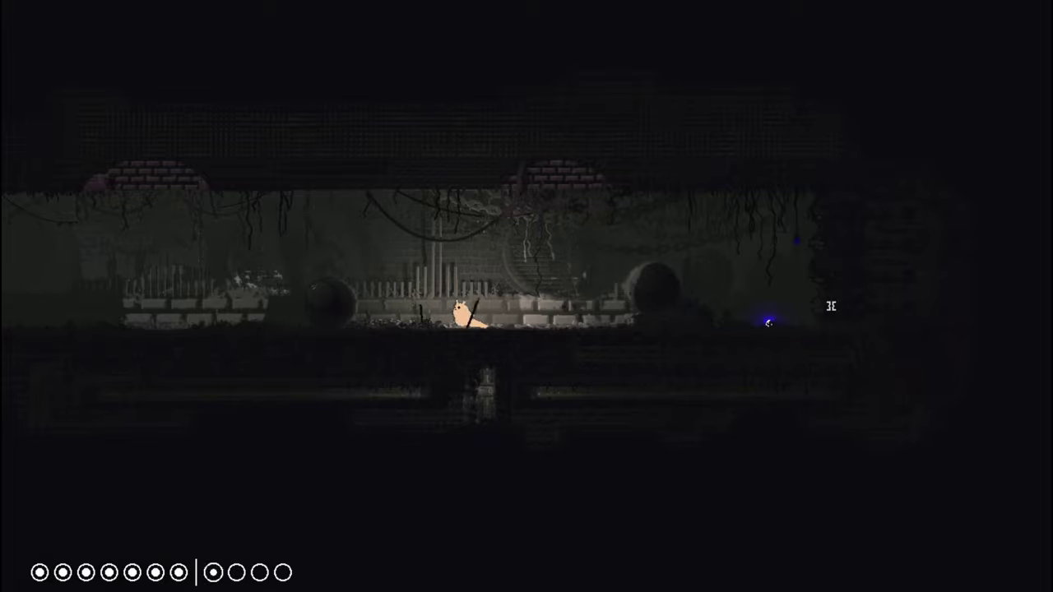
key("Left")
key("space")
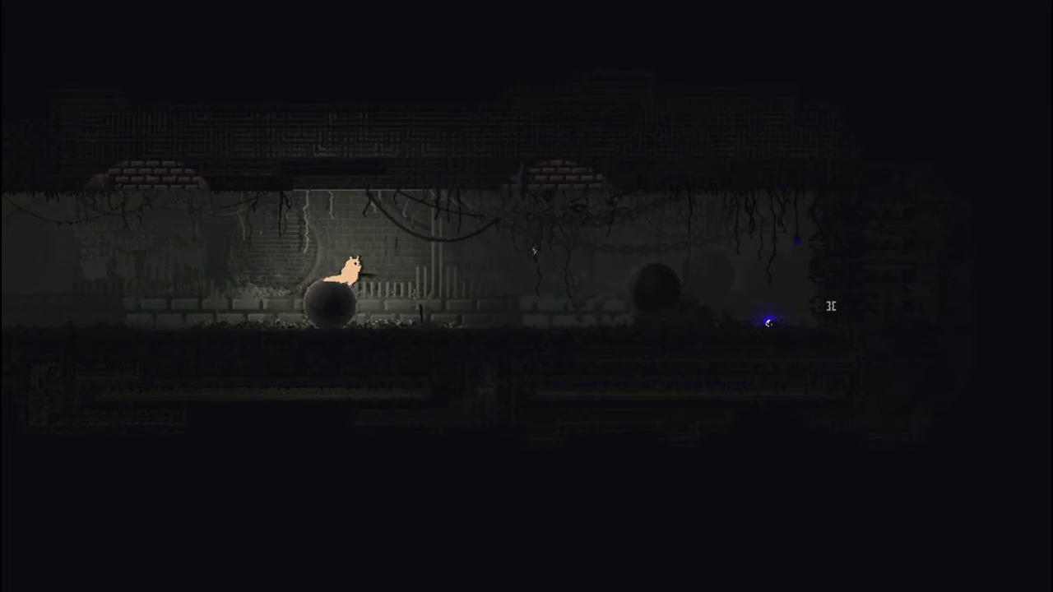
key("Right")
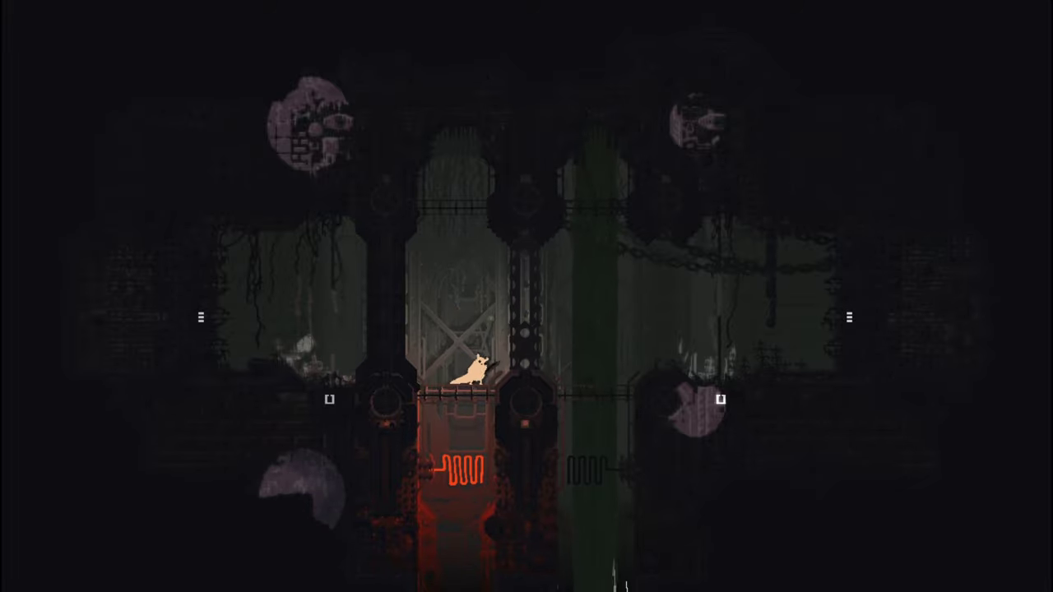
Step: Move right onto the ledge beyond the gate platform toward the shelter
key("Right")
key("Right")
key("Right")
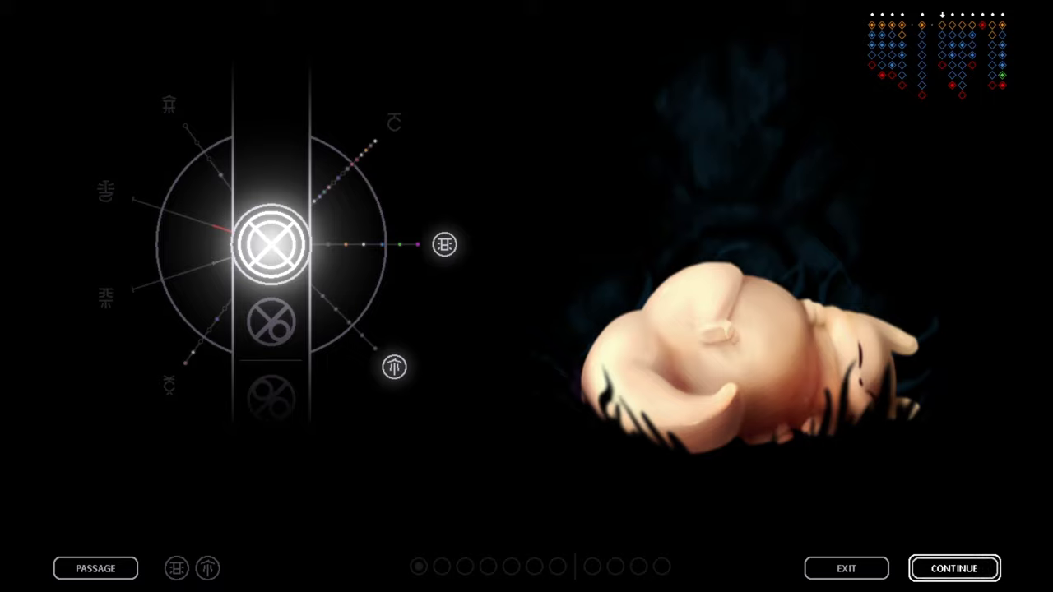
Step: Choose CONTINUE on the sleep screen to start the next cycle
key("Return")
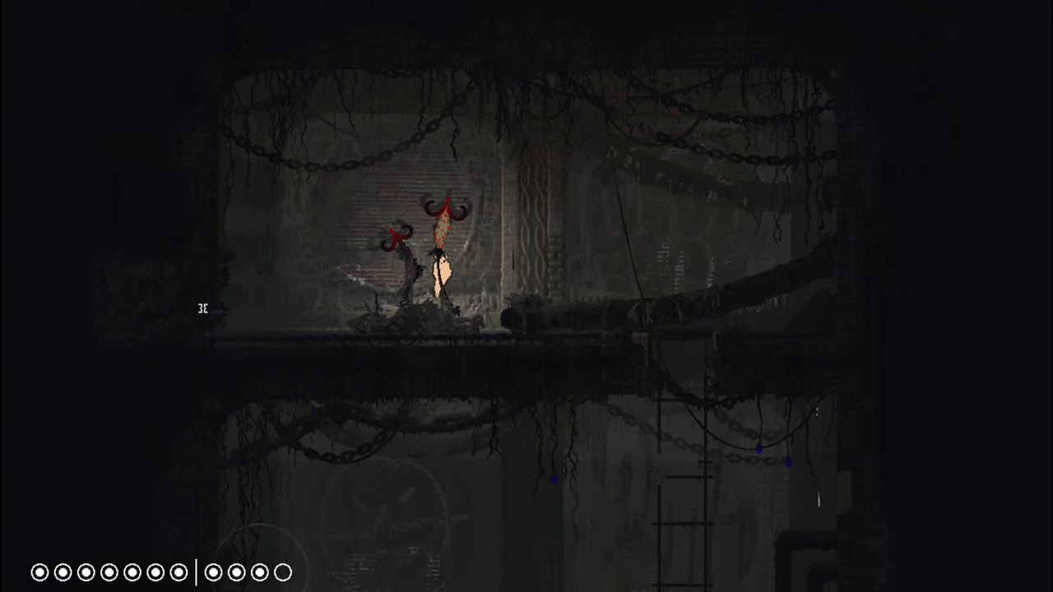
Step: Run right along the pipe, drop into the room below and head left along the top
key("Right")
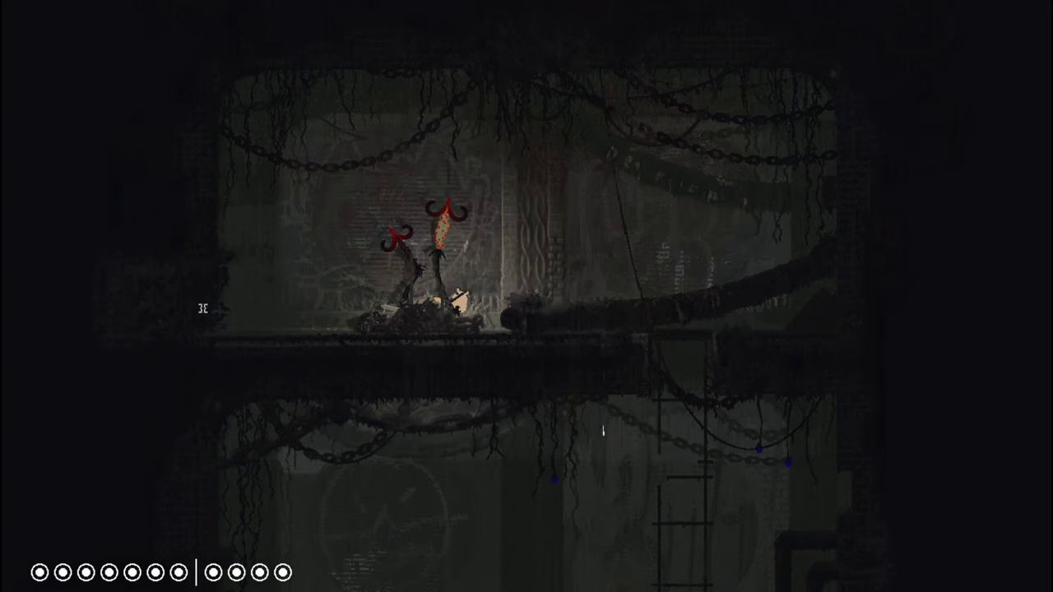
key("Right")
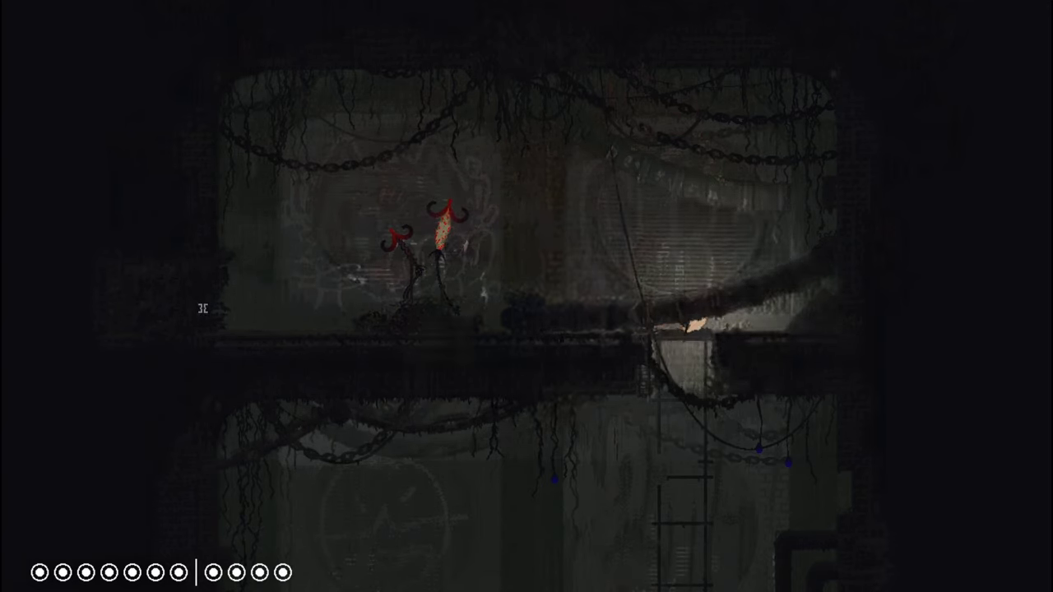
key("Down")
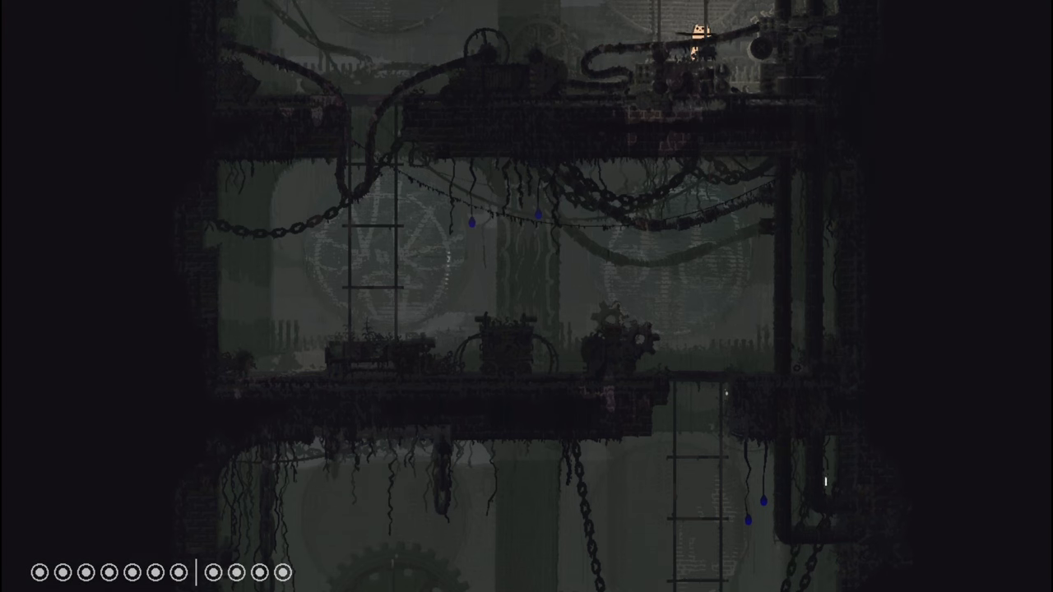
key("Left")
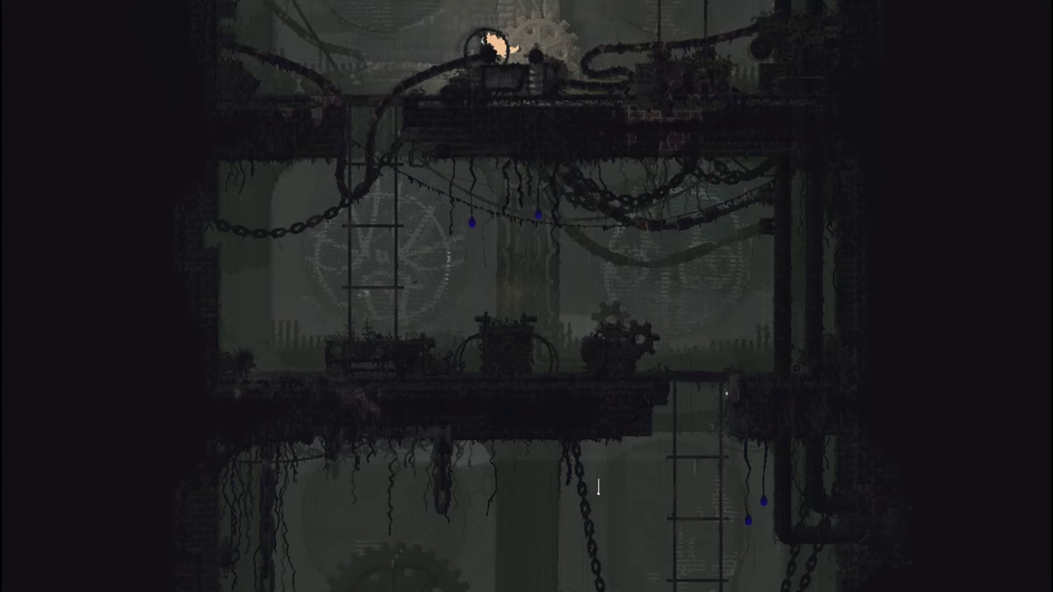
key("Left")
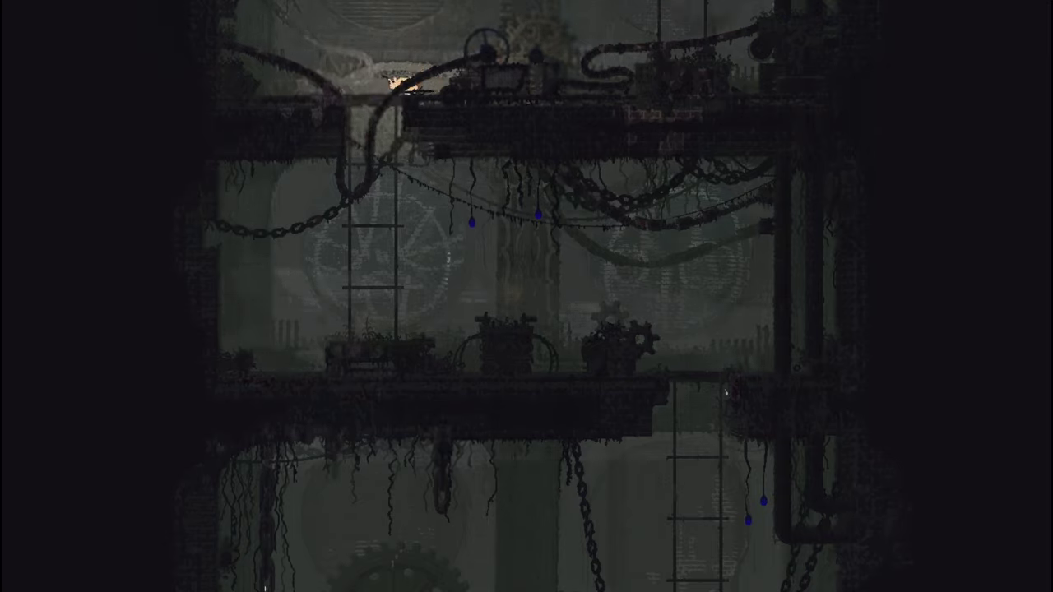
Step: Drop to the middle platform, leap to the ladder and descend the shaft
key("Down")
key("Right")
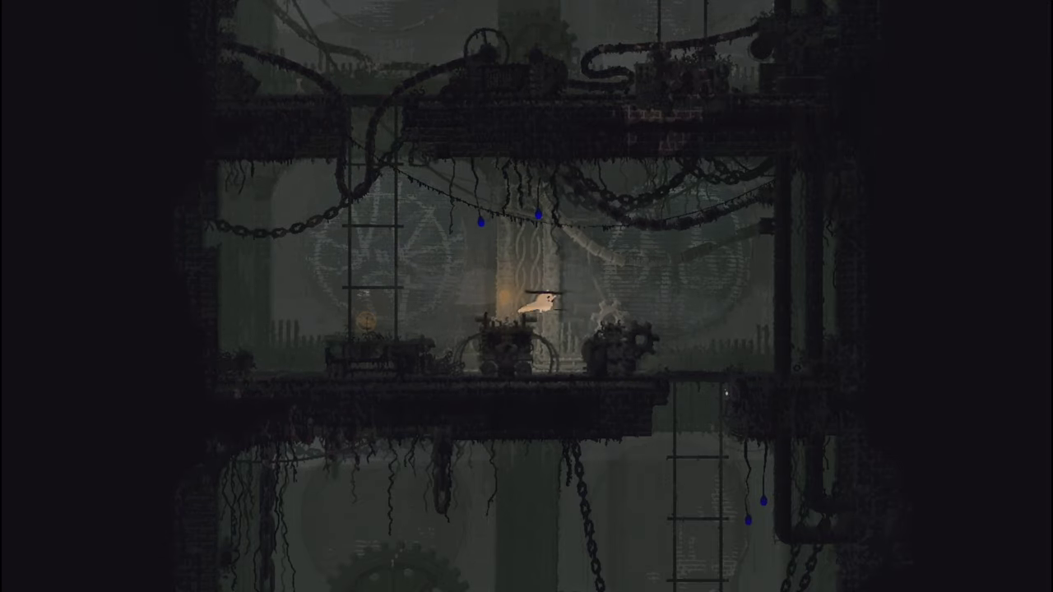
key("Right")
key("Down")
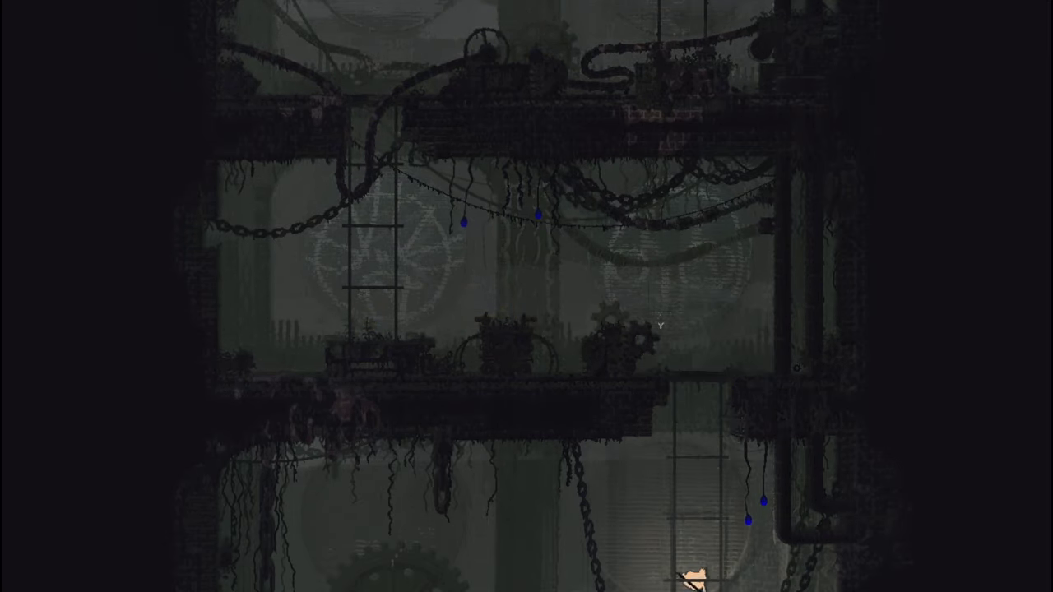
key("Down")
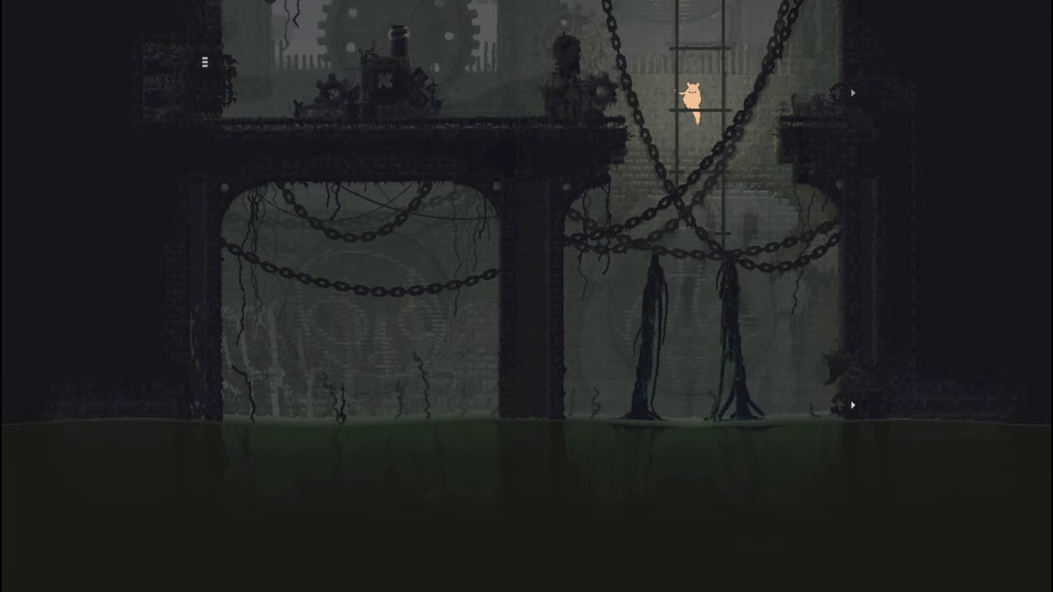
Step: Climb onto the machinery, jump across to the other machine and run left
key("Left")
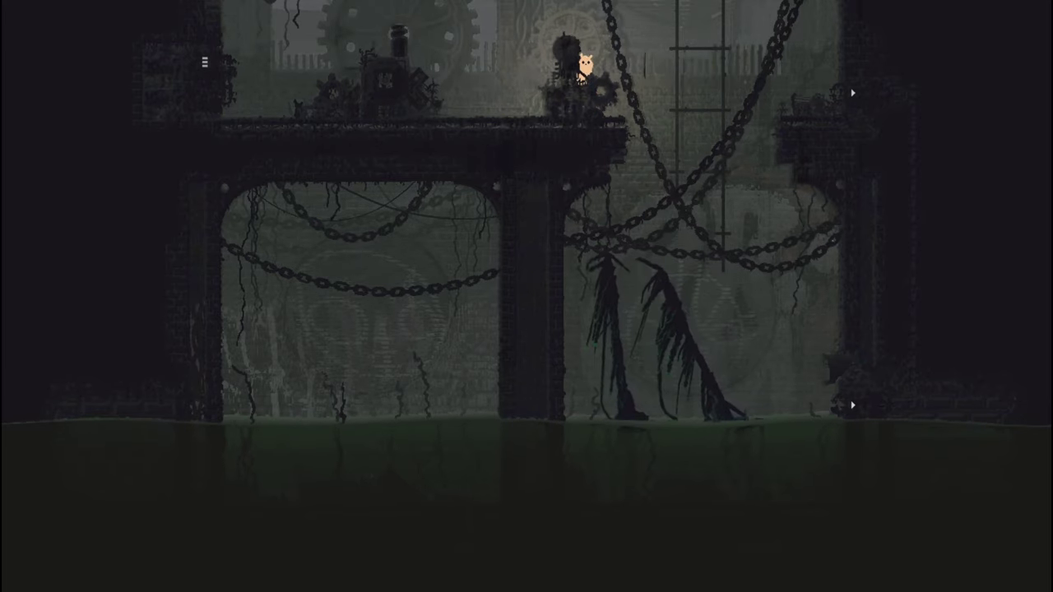
key("Up")
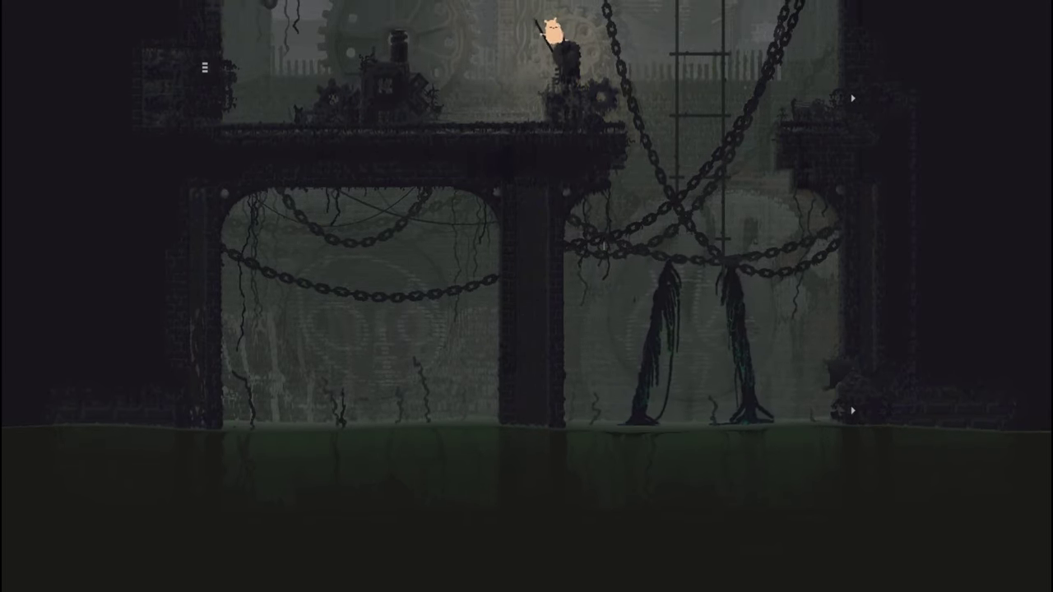
key("Left")
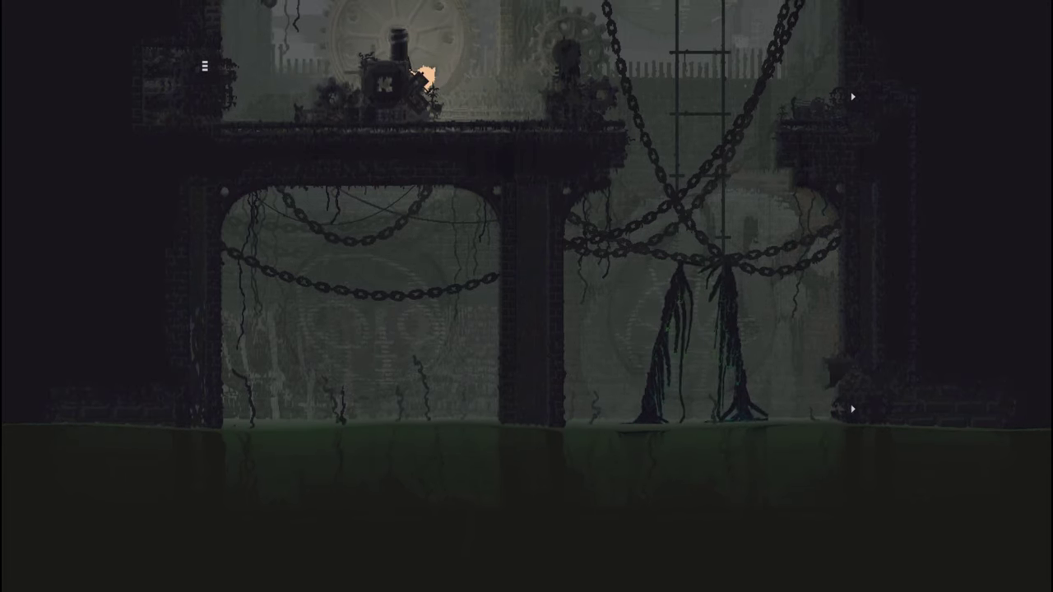
key("Left")
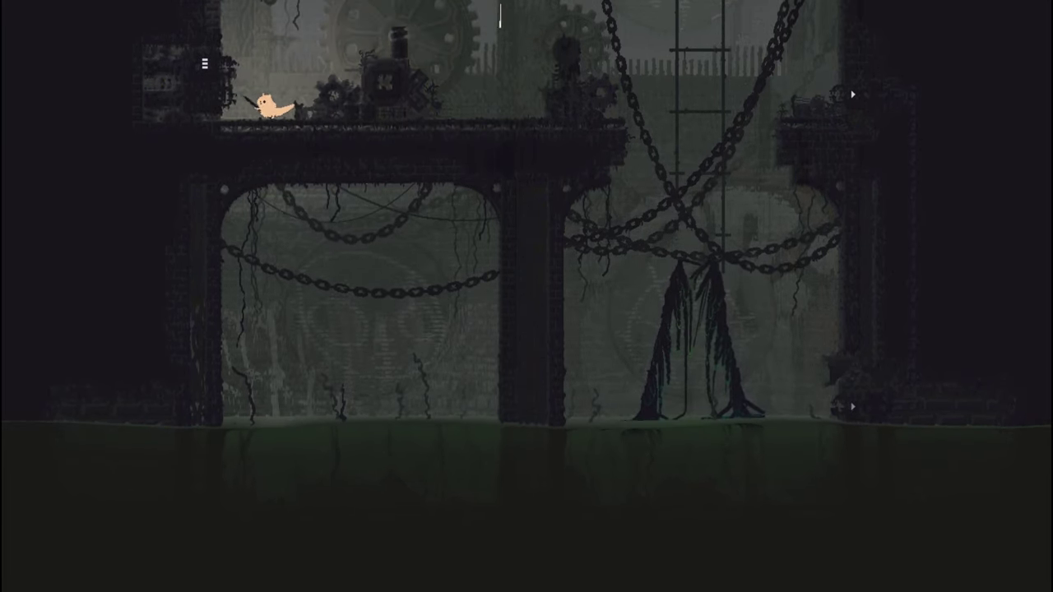
key("Left")
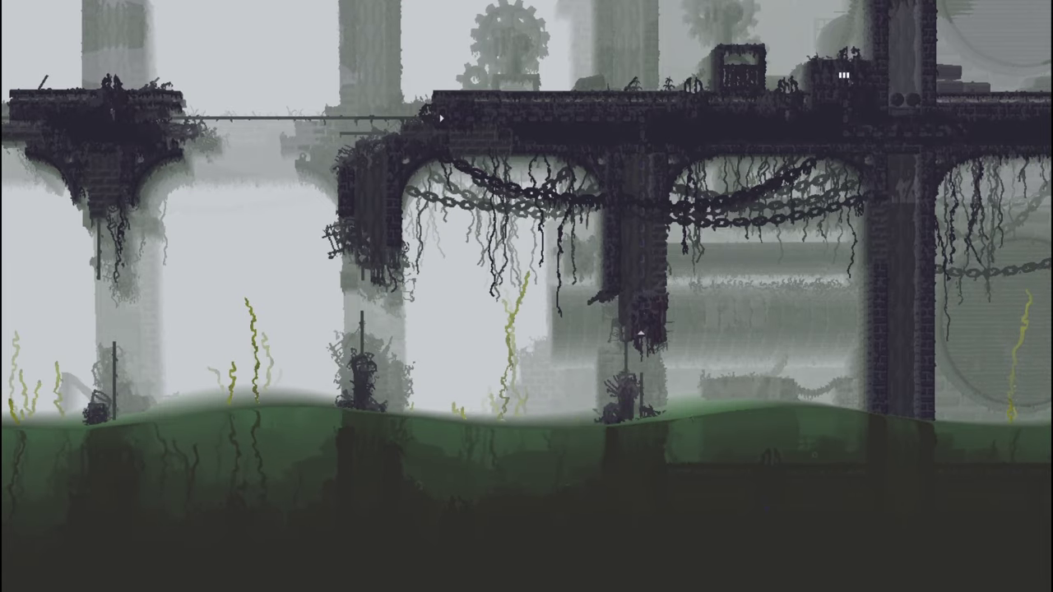
Step: Check the region map, then run left and drop onto the horizontal pole
key("space")
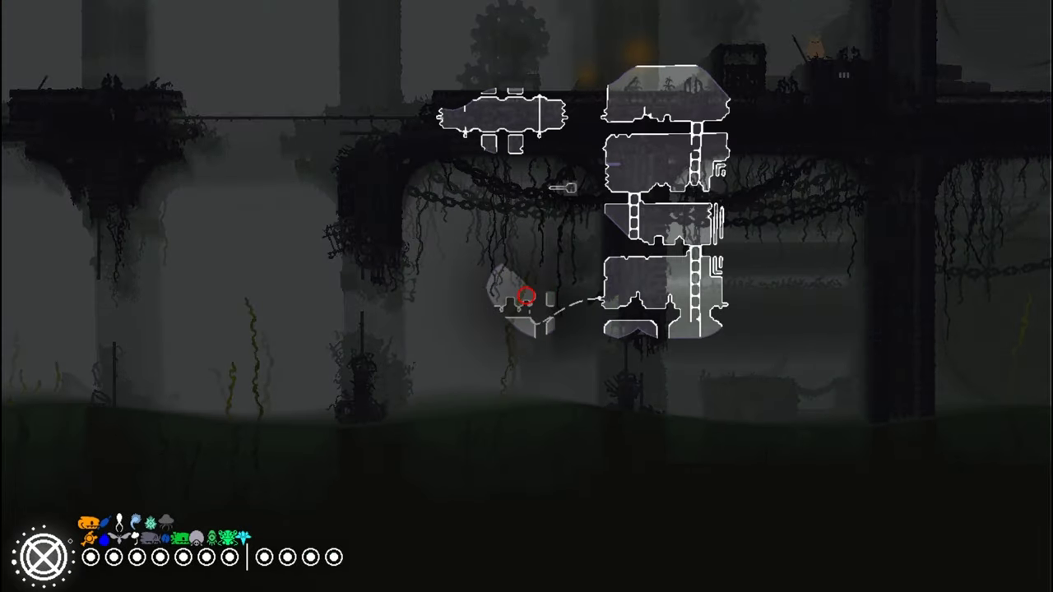
key("space")
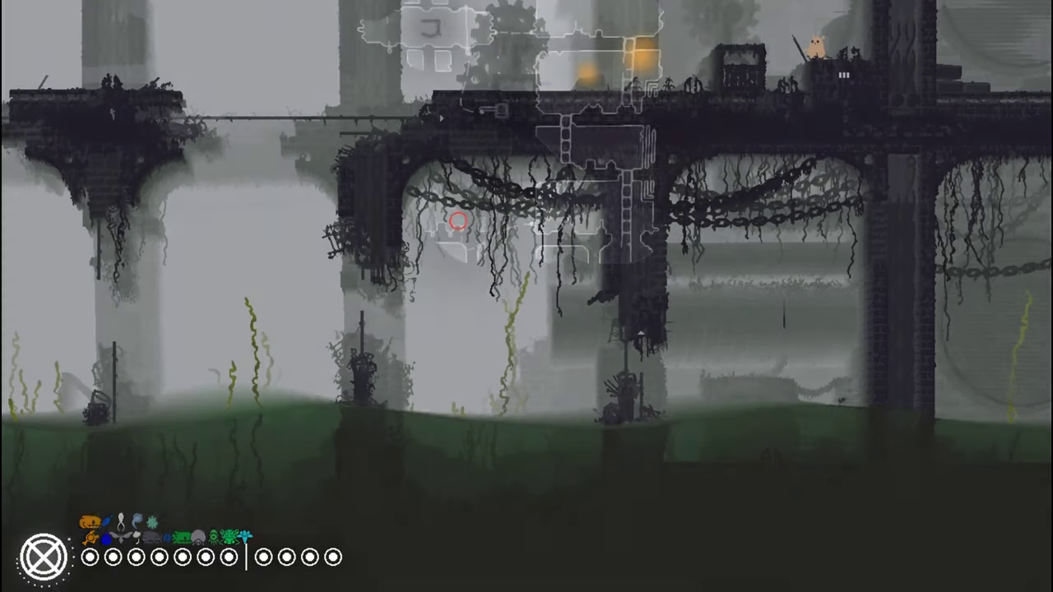
key("Left")
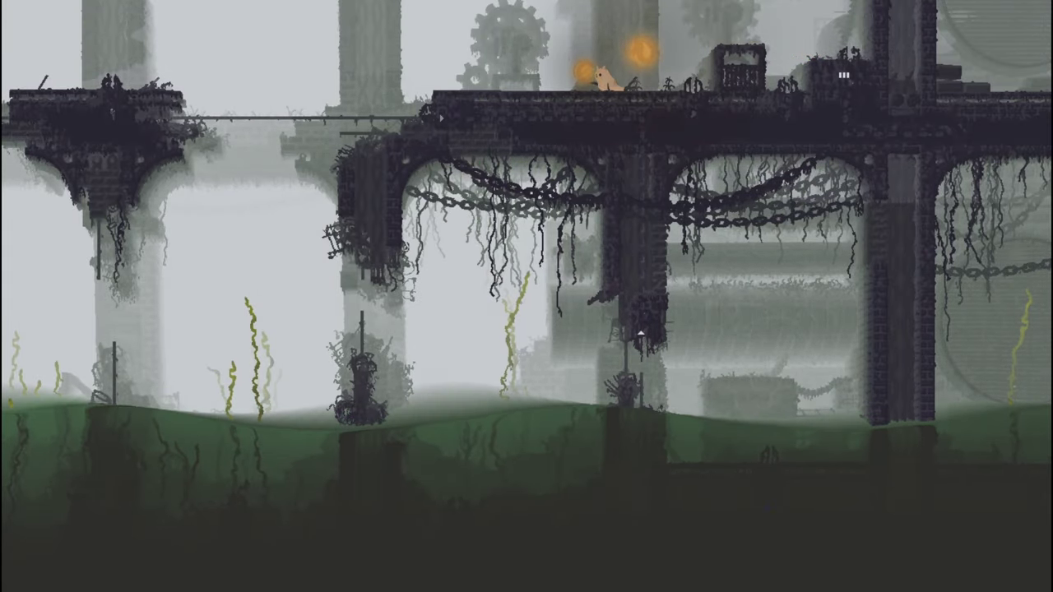
key("Left")
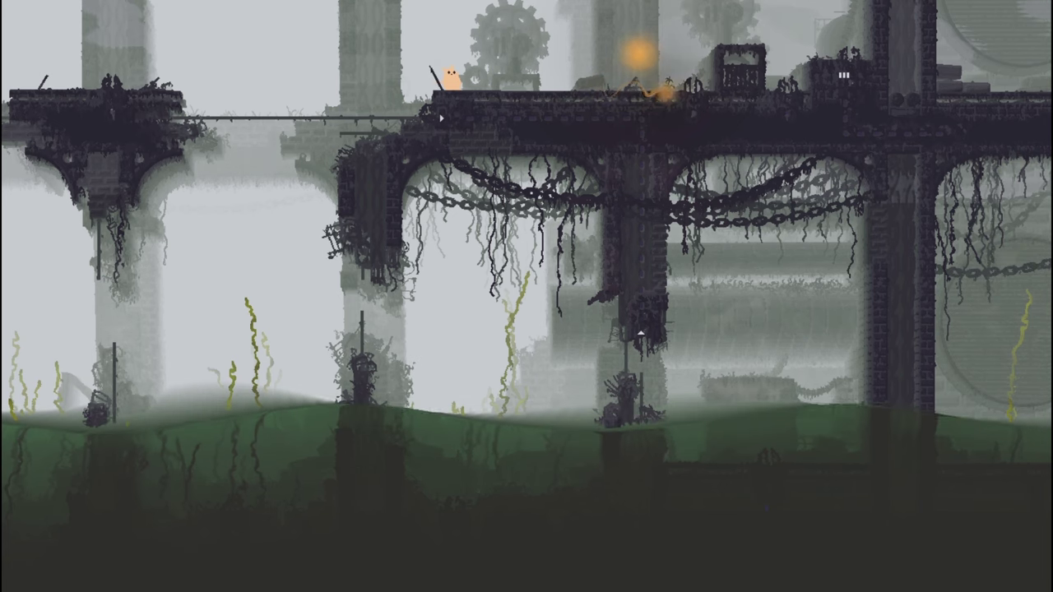
key("Left")
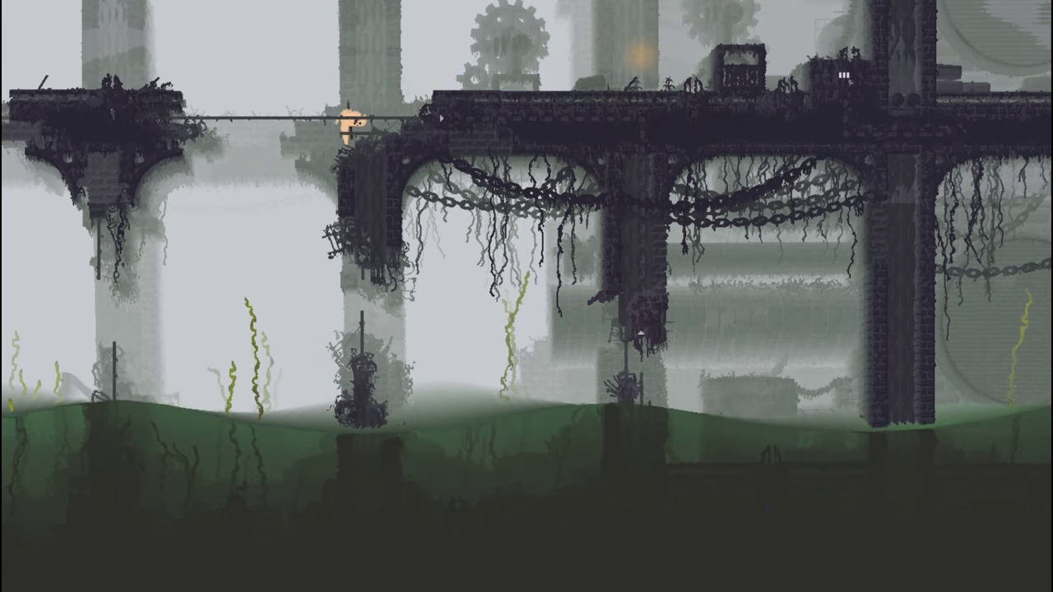
key("Left")
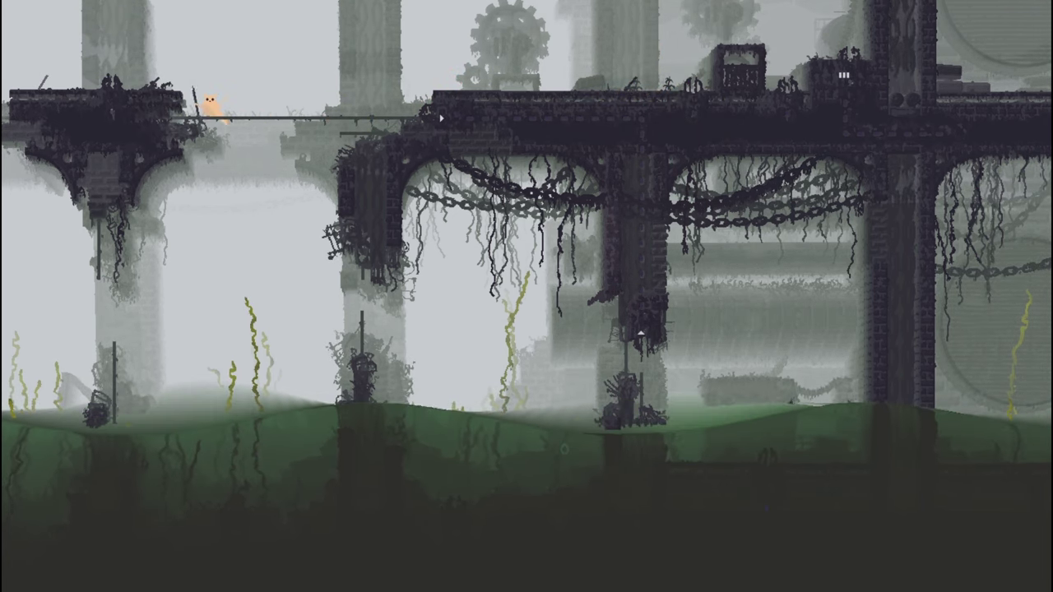
Step: Jump left across the gap between platforms, land on the crate and crawl into its pipe
key("Left")
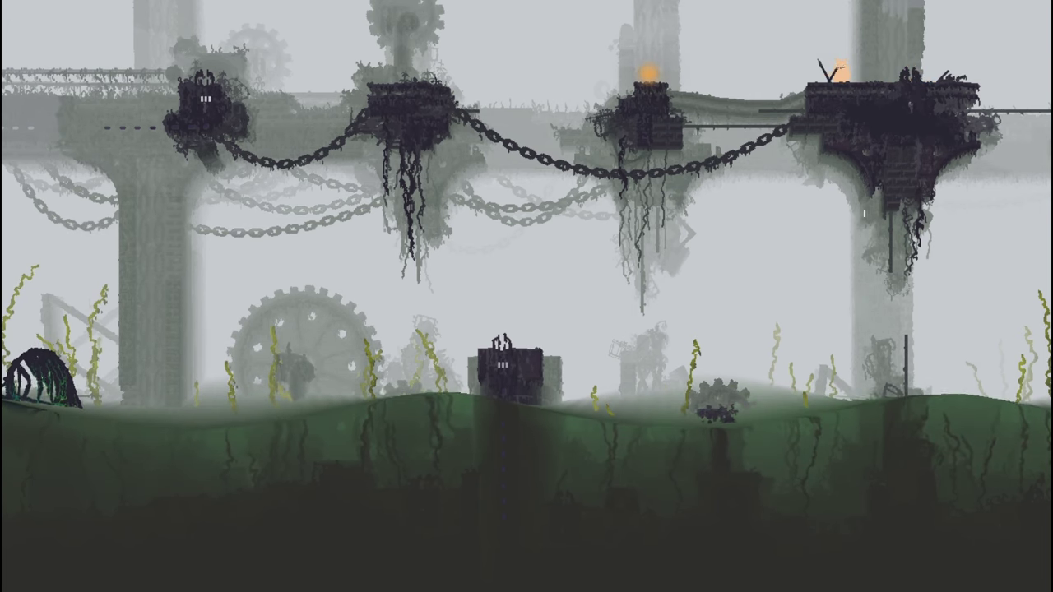
key("Left")
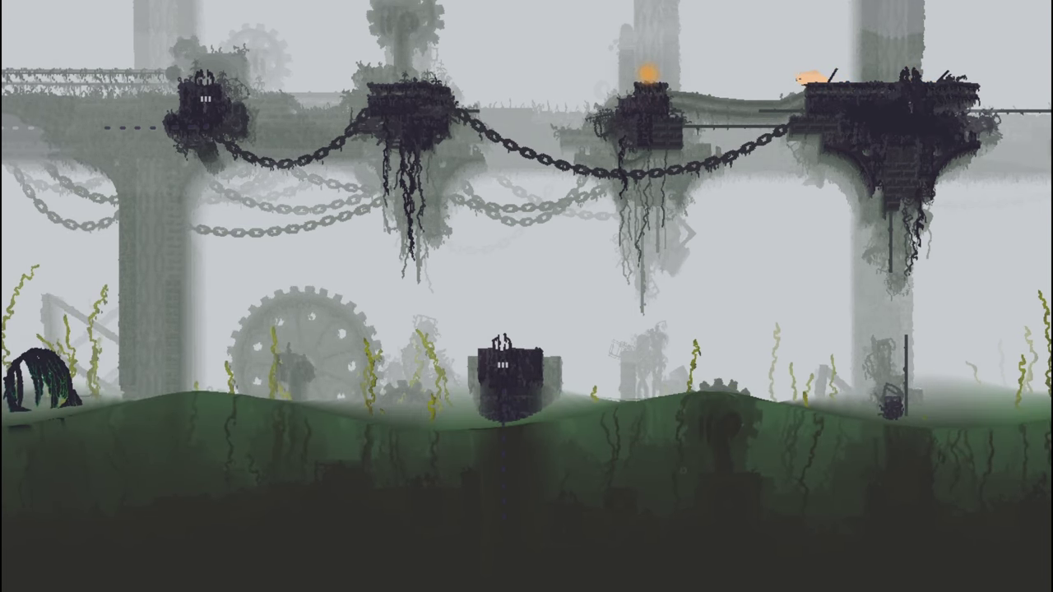
key("Left")
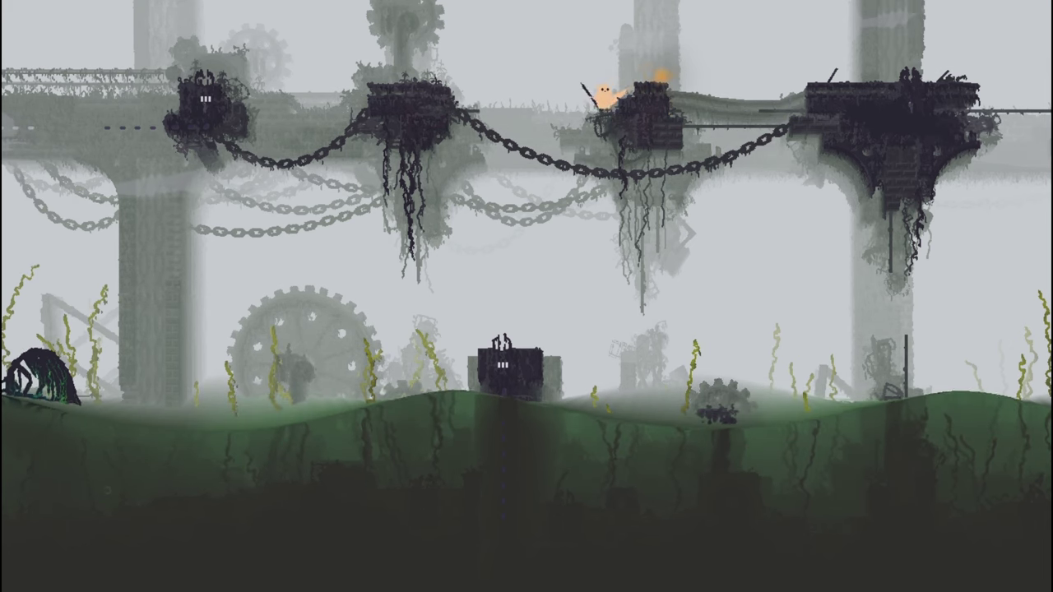
key("Left")
key("Down")
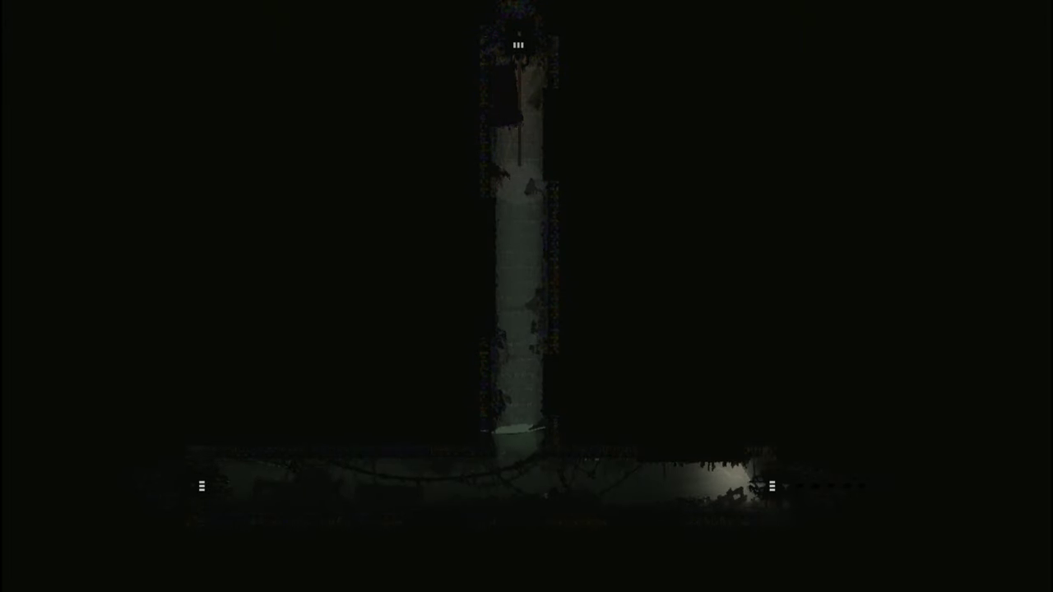
Step: Move right along the lower tunnel, climb up through the lit alcove and crawl right
key("Right")
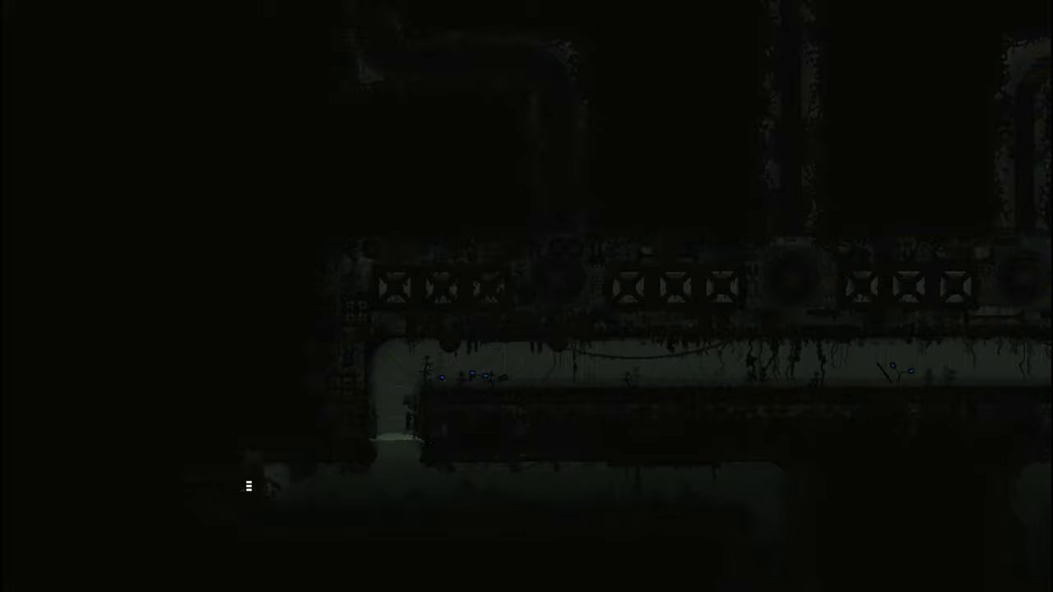
key("Right")
key("Up")
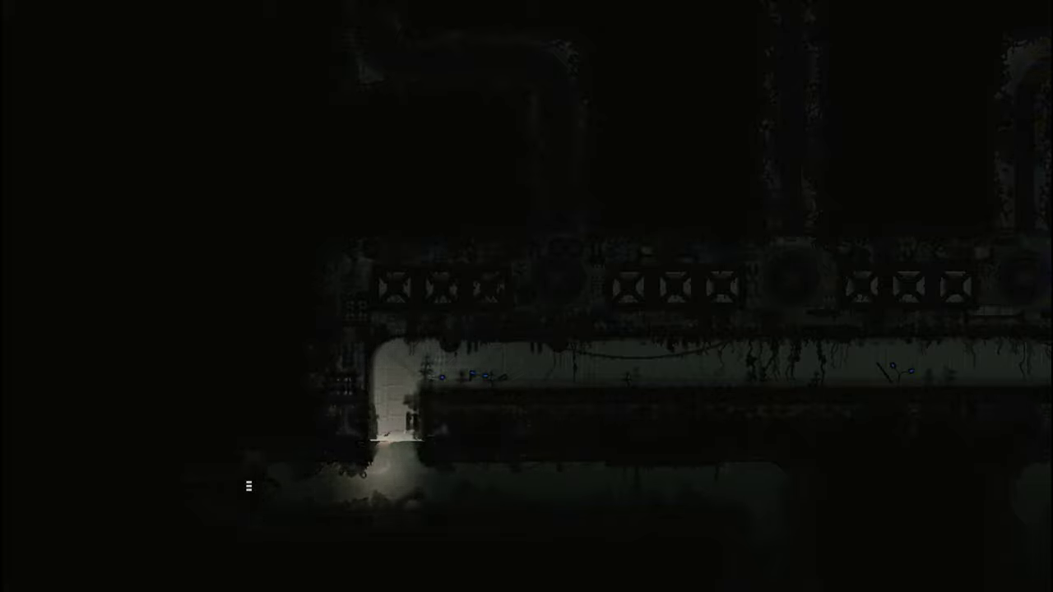
key("Up")
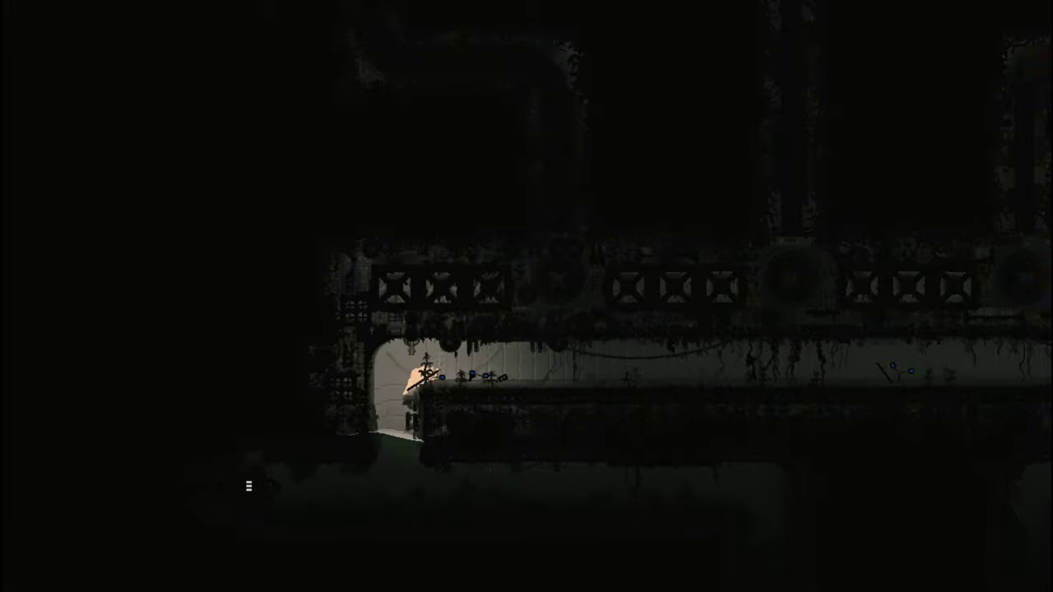
key("Right")
key("Right")
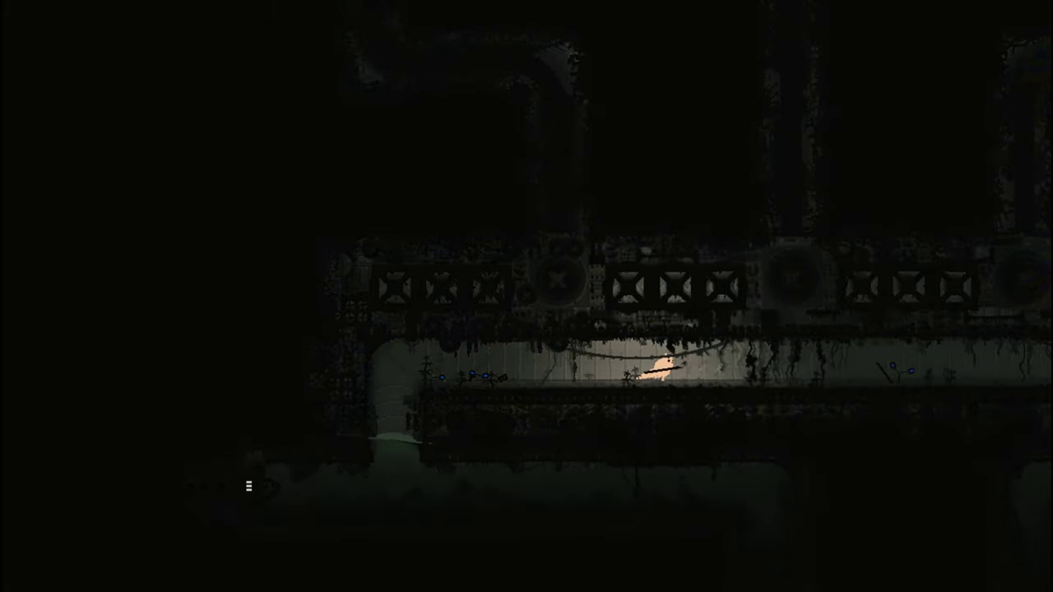
key("Right")
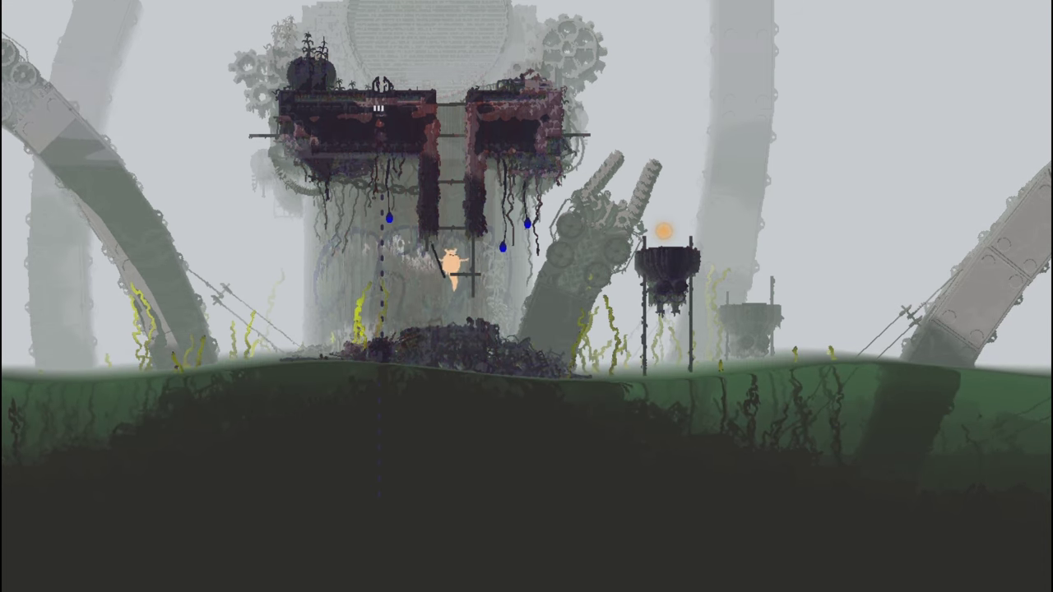
Step: Climb the pole to the top of the rusty structure, then head down the shaft ladder
key("Up")
key("Up")
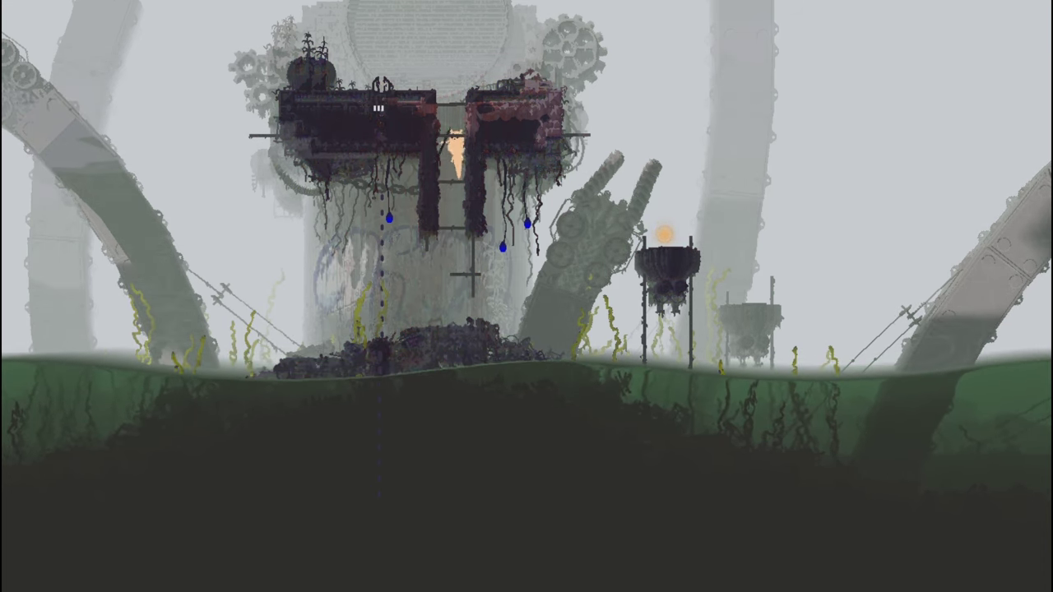
key("Up")
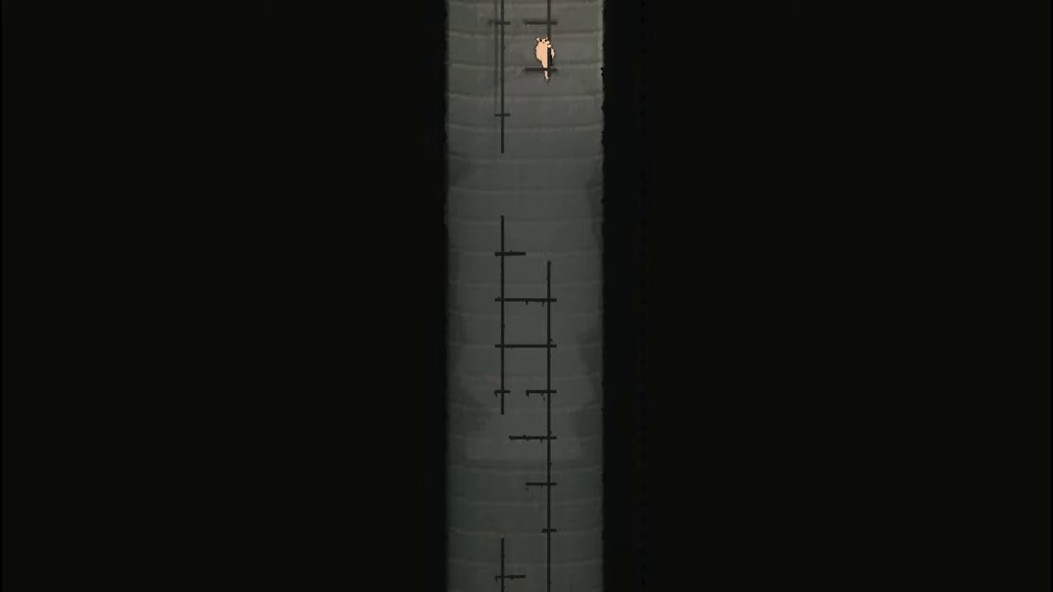
key("Down")
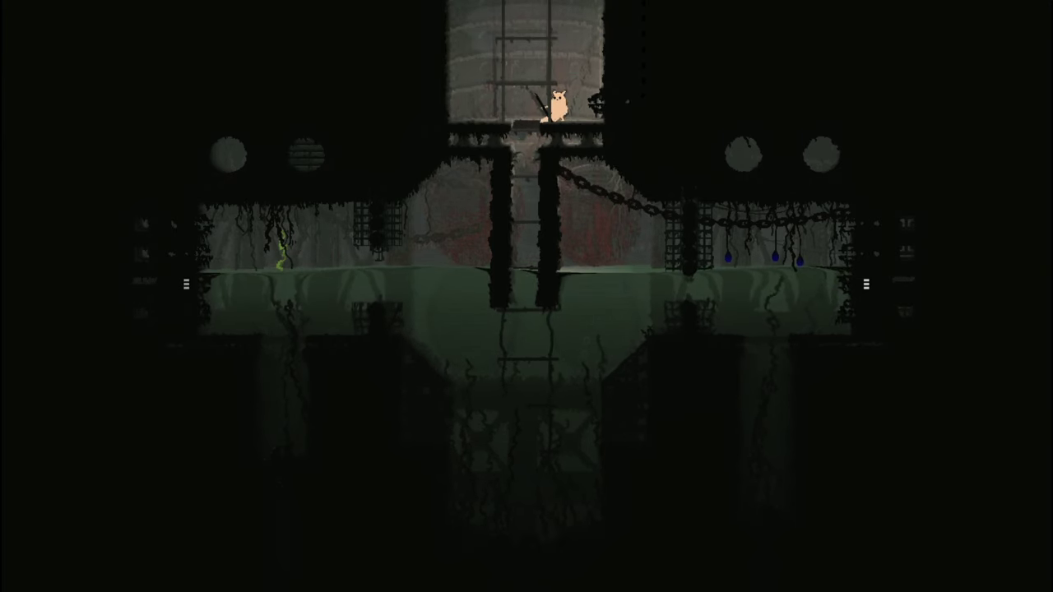
Step: Dive from the ladder, swim left through the pipe, jump onto the platform and climb the shaft
key("Down")
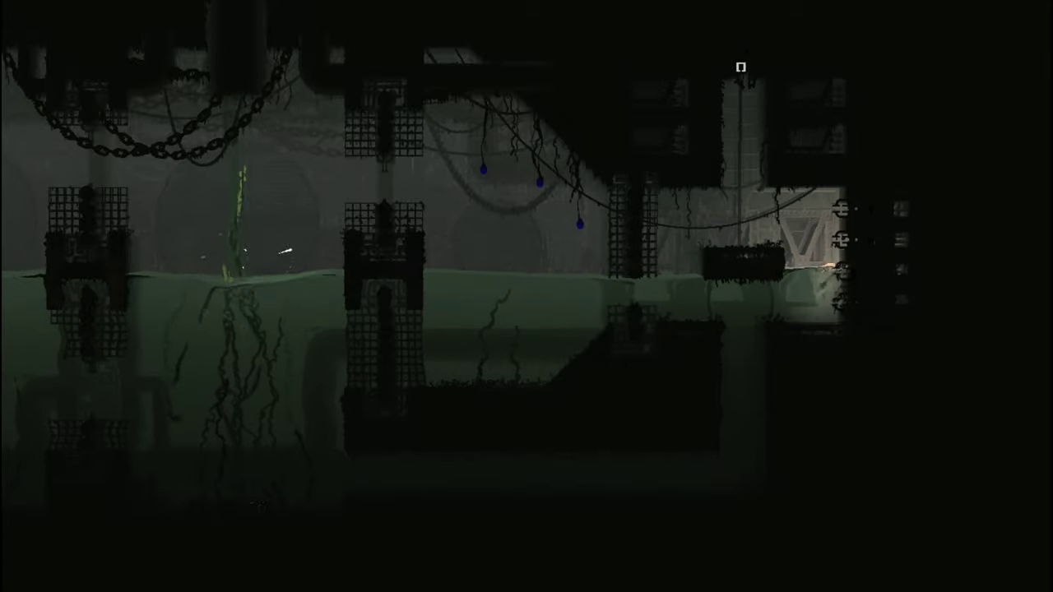
key("Left")
key("Up")
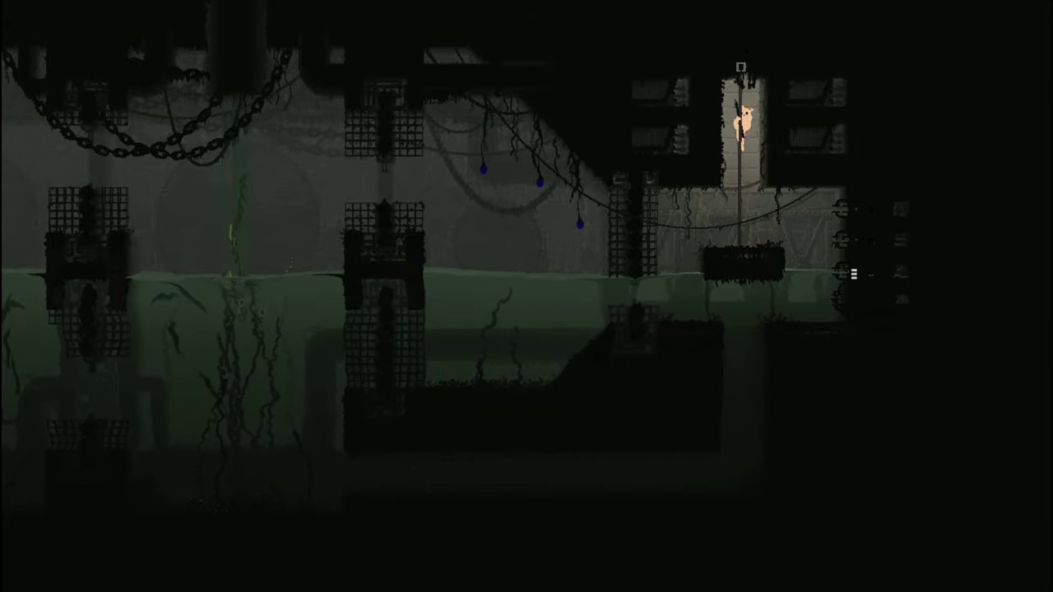
key("Up")
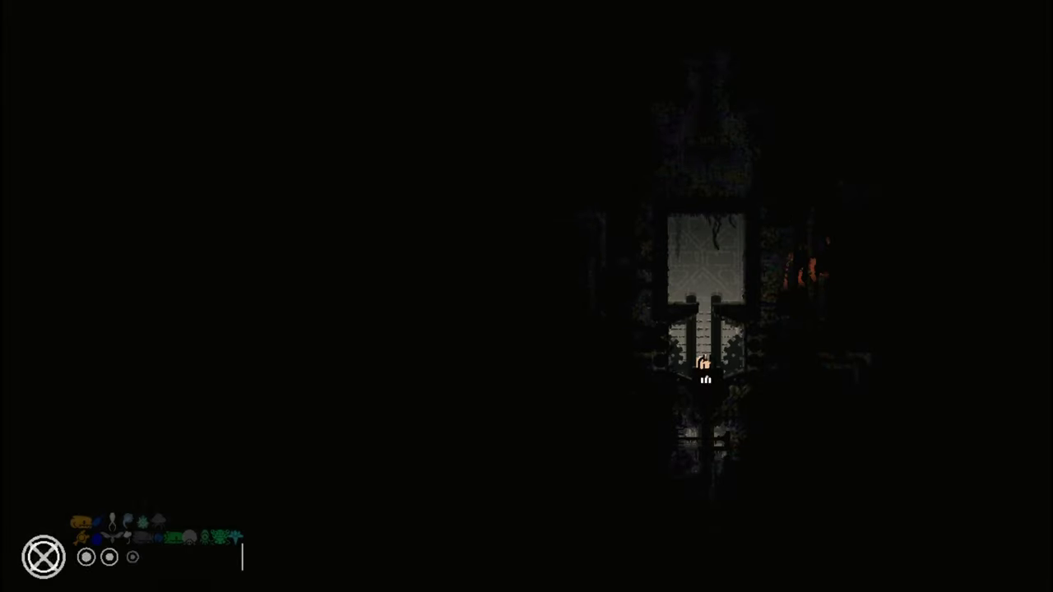
Step: Climb further up toward the shelter
key("Up")
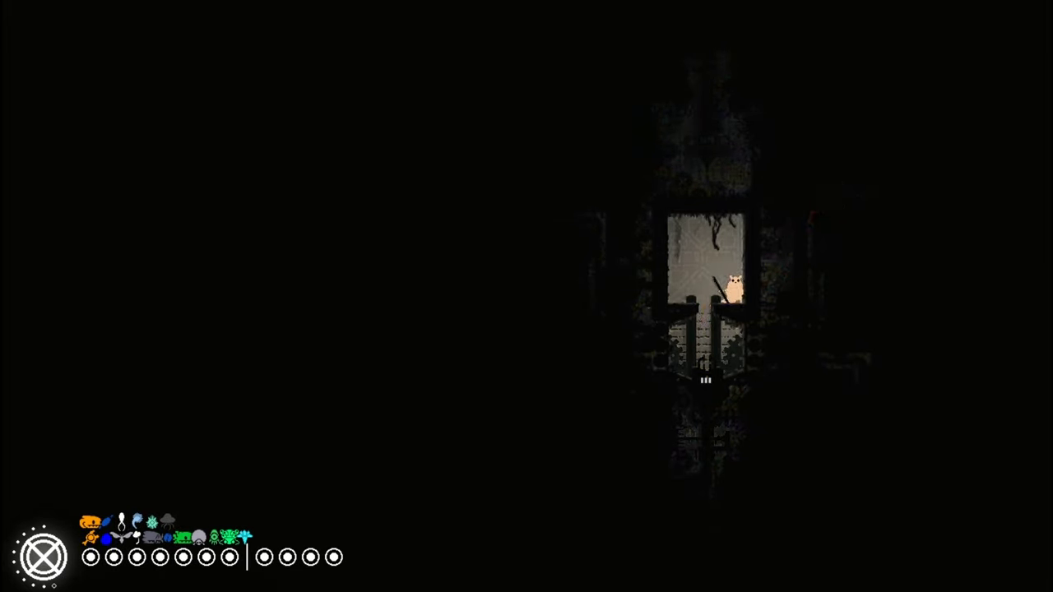